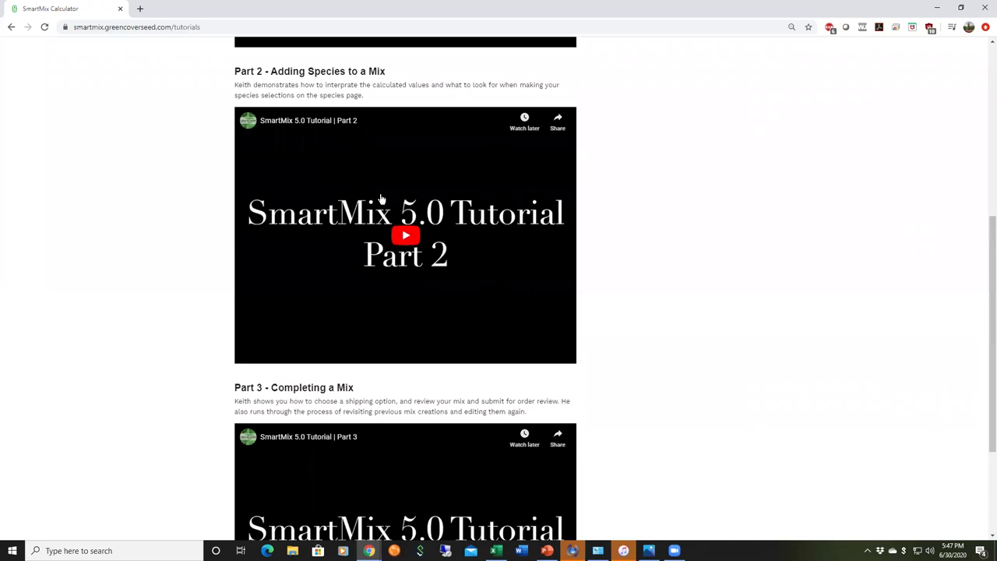
Look over the Part 2 and Part 3 videos on the tutorials page and return to the SmartMix home page.
{"action": "scroll", "coordinate": [362, 330], "scroll_direction": "down", "scroll_amount": 2}
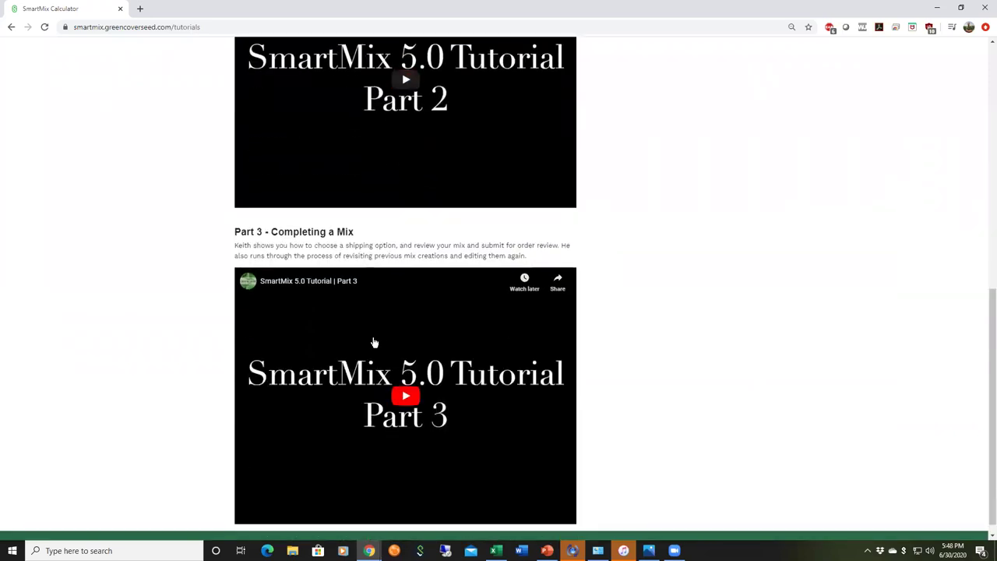
{"action": "scroll", "coordinate": [374, 343], "scroll_direction": "up", "scroll_amount": 7}
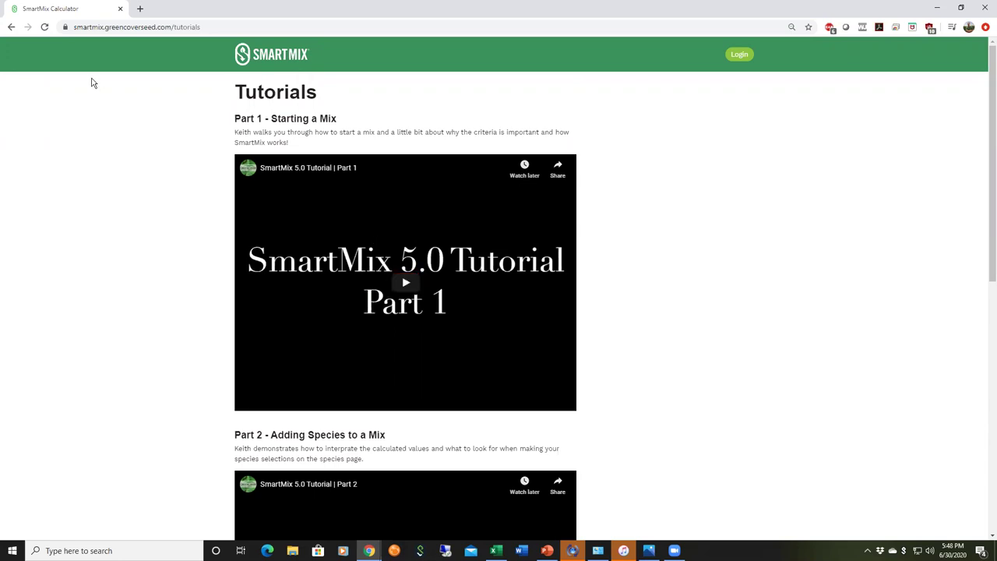
{"action": "left_click", "coordinate": [11, 29]}
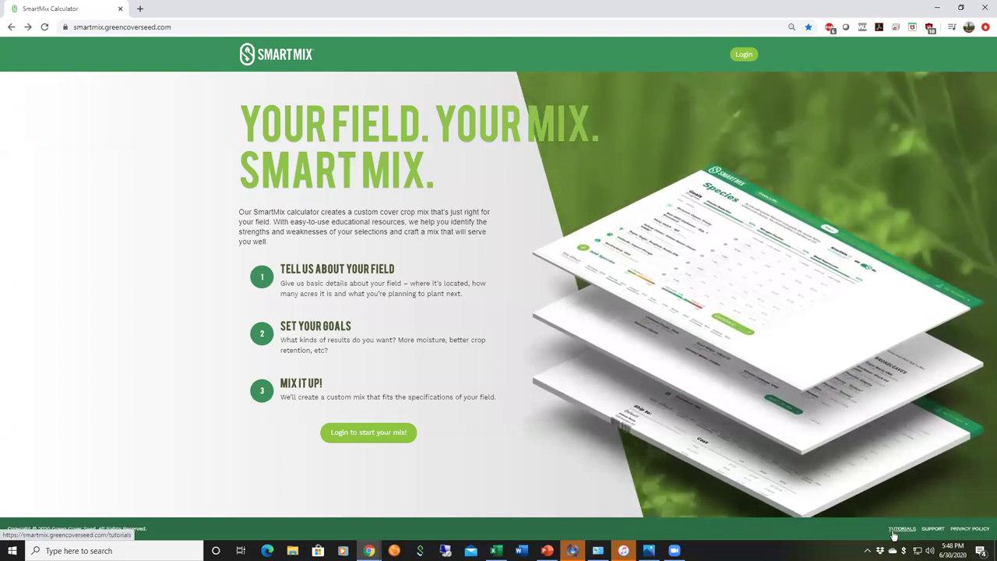
Log in with the prefilled account credentials, view the account options and log out again.
{"action": "left_click", "coordinate": [740, 54]}
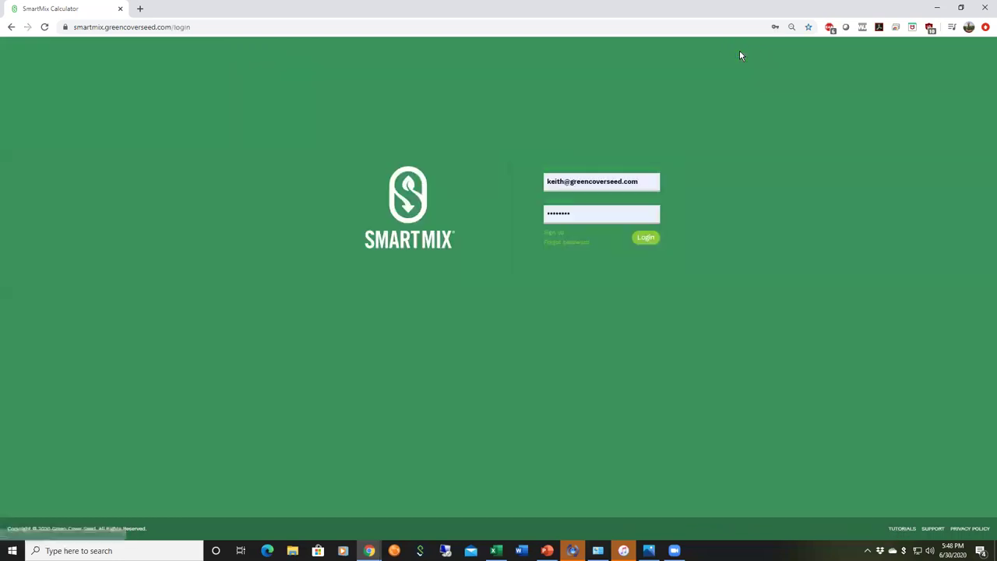
{"action": "left_click", "coordinate": [648, 240]}
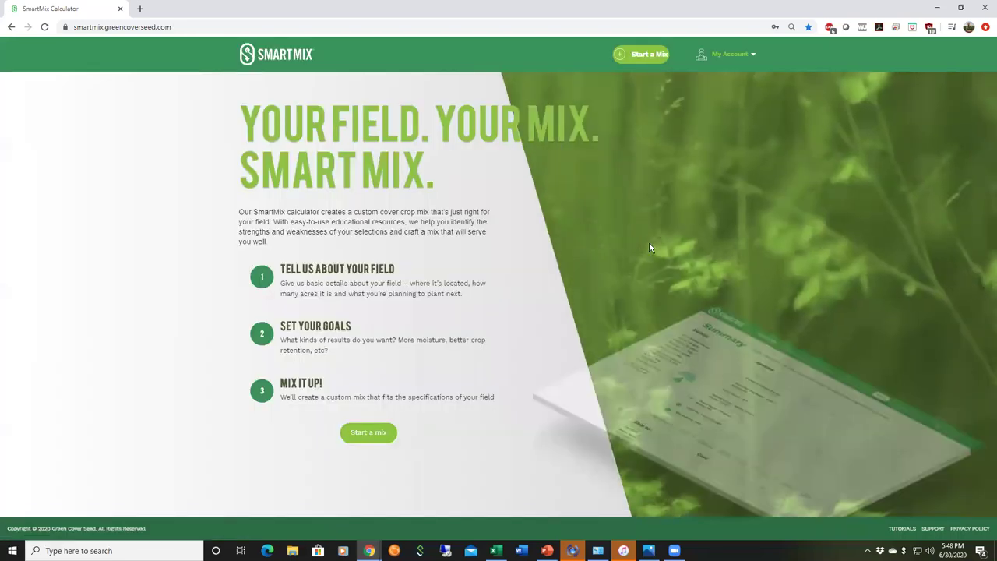
{"action": "left_click", "coordinate": [726, 56]}
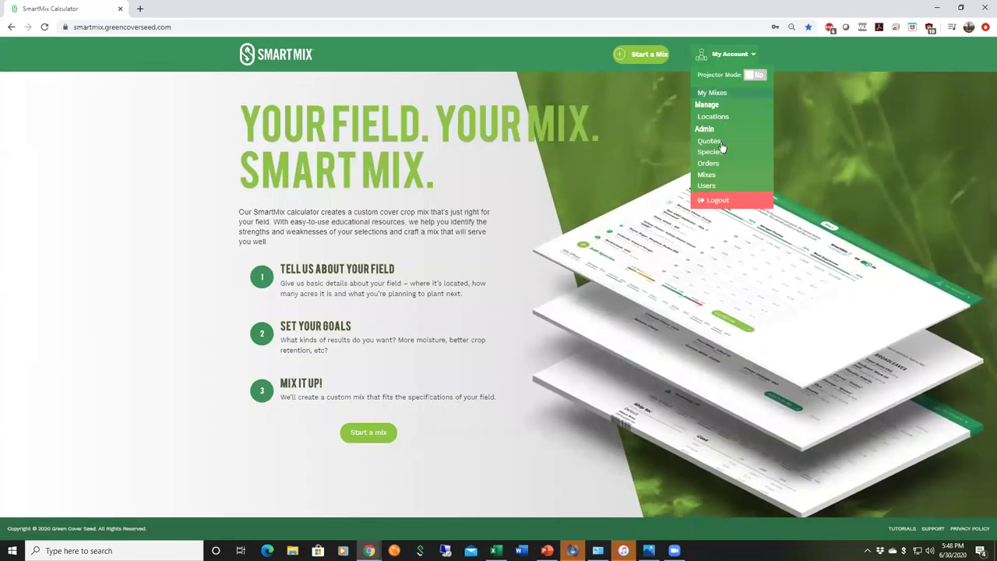
{"action": "left_click", "coordinate": [708, 201]}
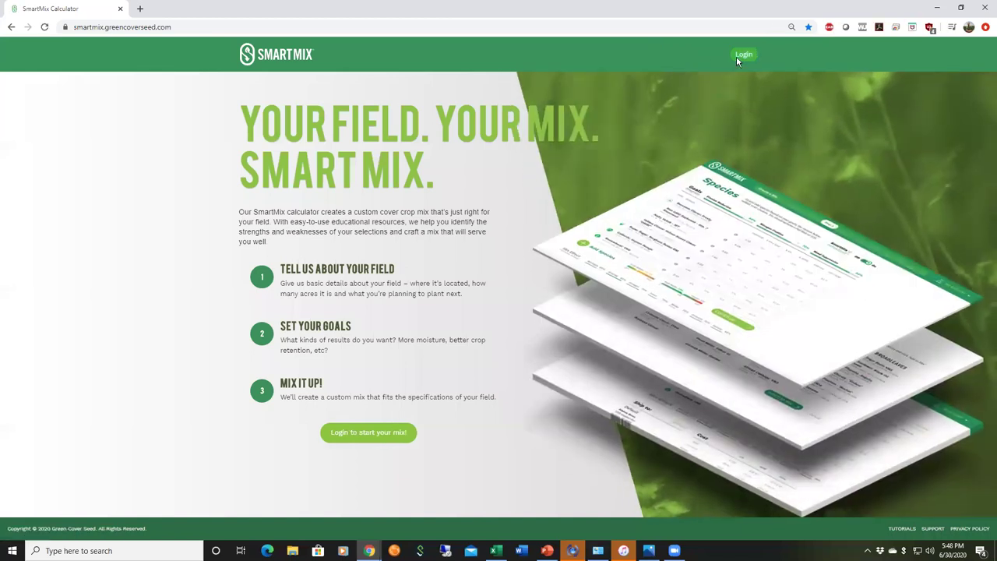
Log in to SmartMix with the prefilled account credentials and start a new mix.
{"action": "left_click", "coordinate": [737, 56]}
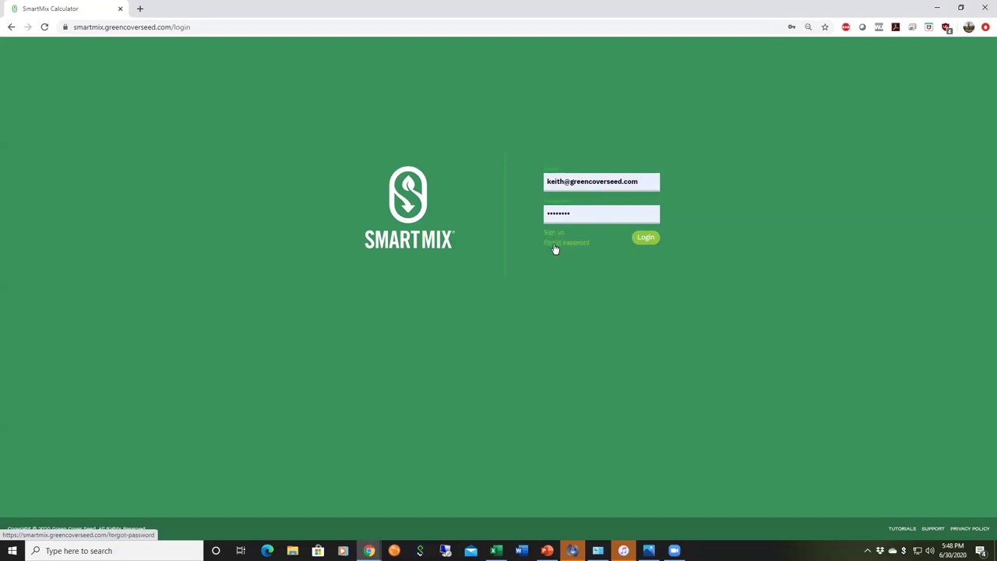
{"action": "left_click", "coordinate": [639, 239]}
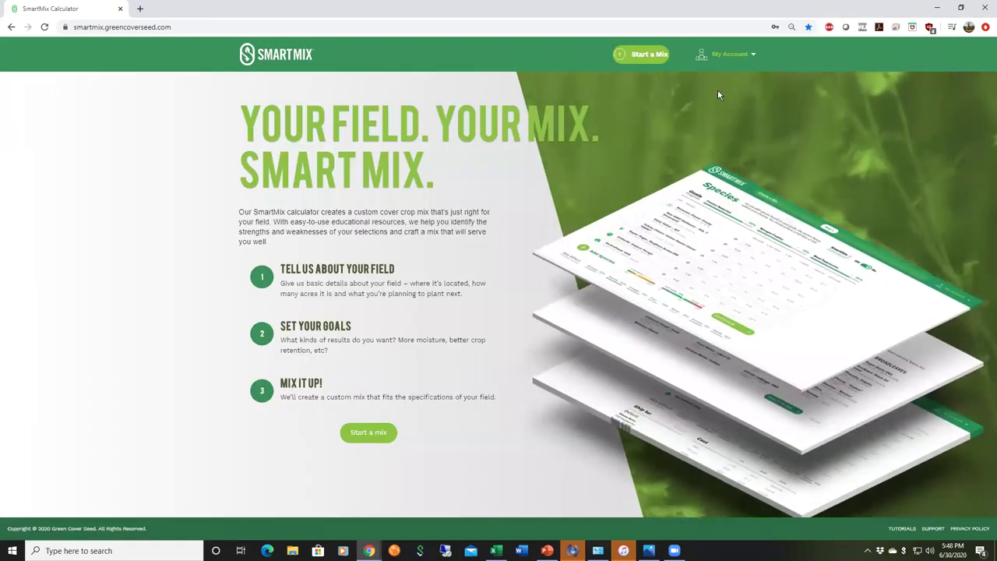
{"action": "left_click", "coordinate": [374, 436]}
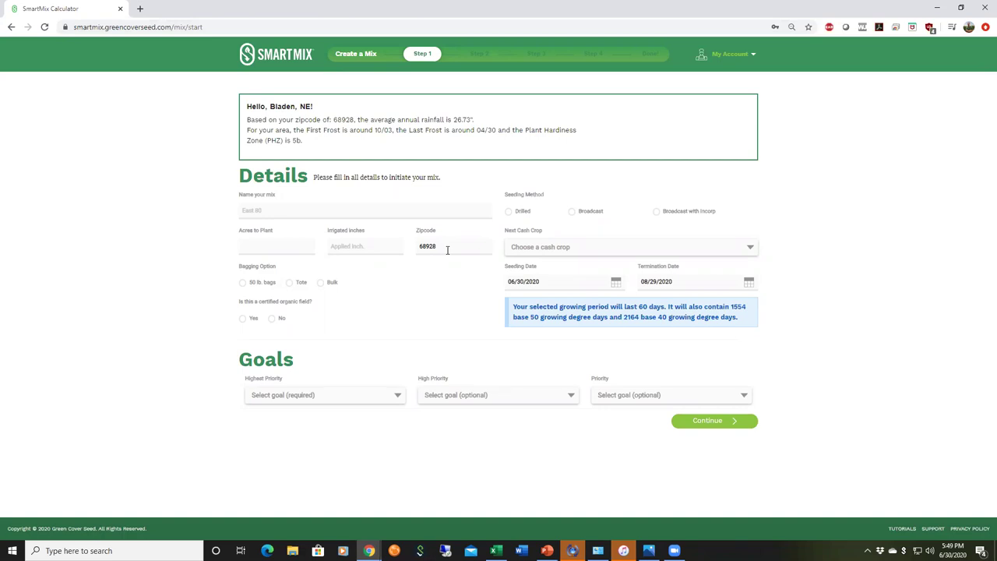
Set the zipcode in the mix details to 67416.
{"action": "double_click", "coordinate": [447, 249]}
{"action": "type", "text": "6741"}
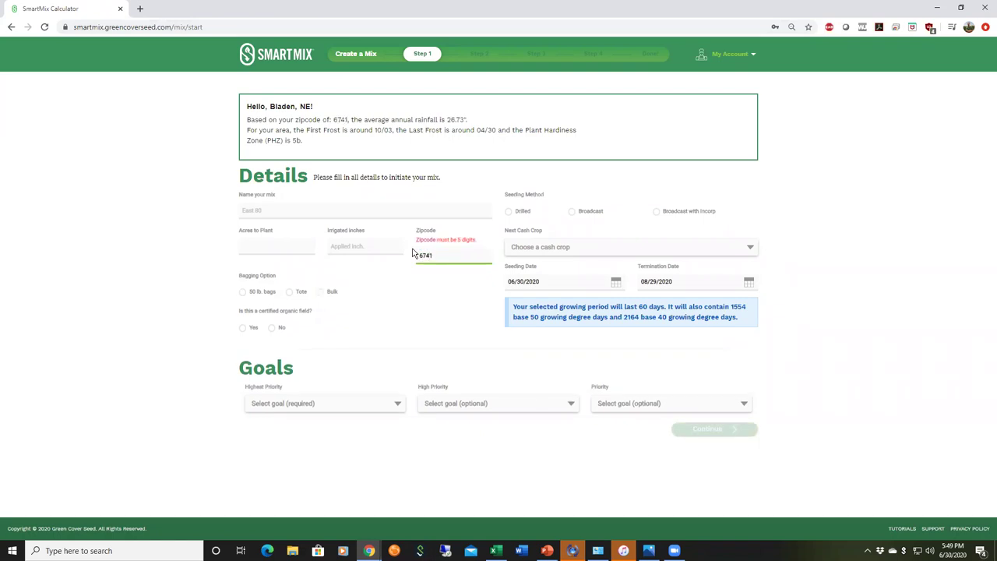
{"action": "type", "text": "6"}
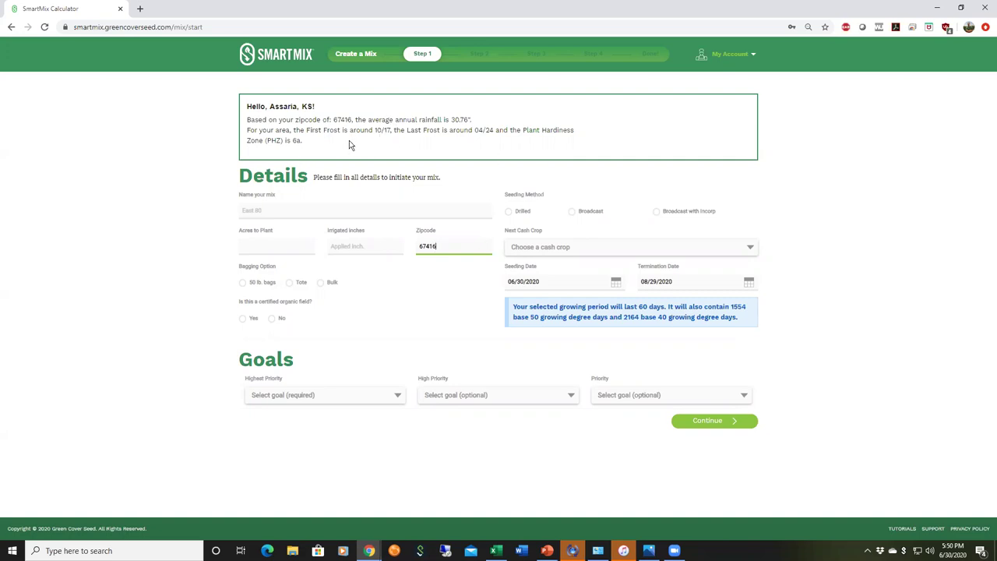
Name the mix Smart Mix Demo Mix and set the acres to plant to 100, leaving irrigated inches blank.
{"action": "left_click", "coordinate": [271, 210]}
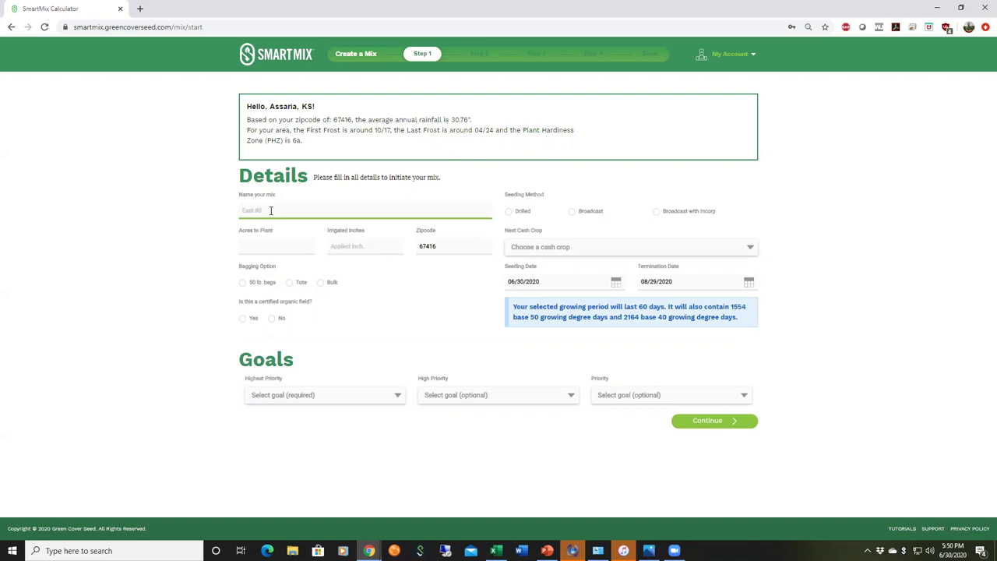
{"action": "type", "text": "Smart Mix Demo Mix"}
{"action": "left_click", "coordinate": [254, 247]}
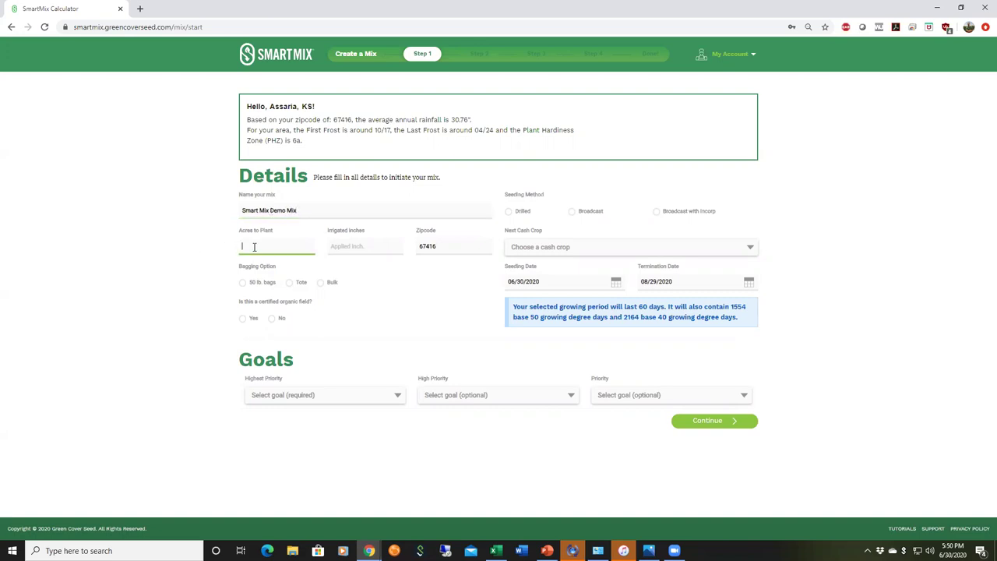
{"action": "type", "text": "100"}
{"action": "left_click", "coordinate": [372, 245]}
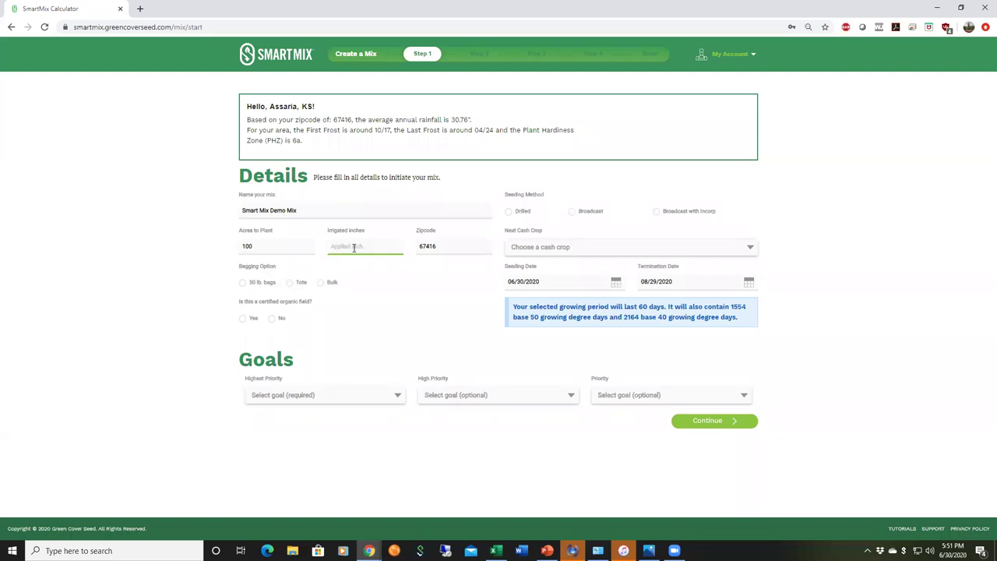
Choose Tote bagging, mark the field as not certified organic and set the seeding method to Drilled.
{"action": "left_click", "coordinate": [300, 284]}
{"action": "left_click", "coordinate": [277, 322]}
{"action": "left_click", "coordinate": [521, 212]}
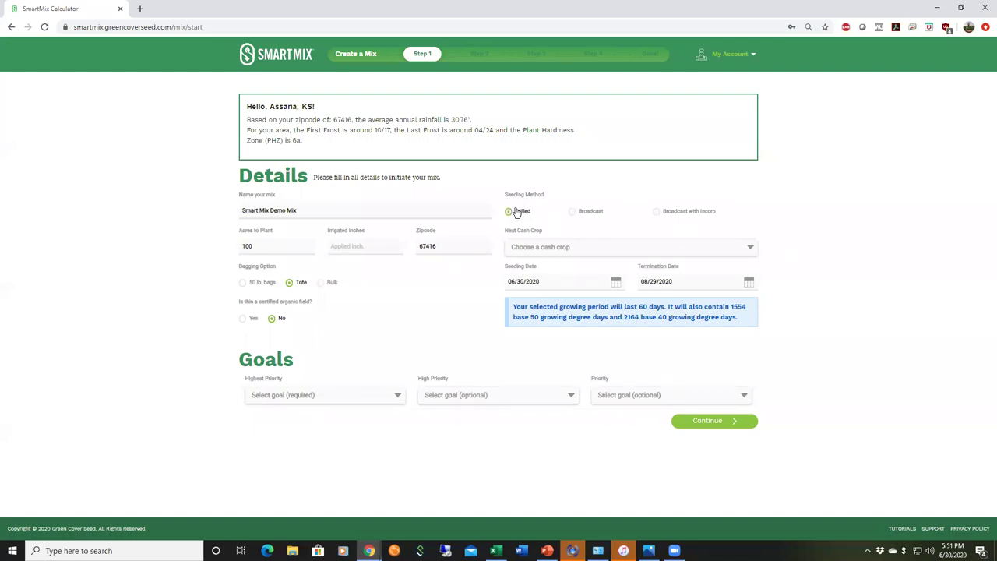
Look through the available cash crops and choose Corn as the next cash crop.
{"action": "left_click", "coordinate": [528, 248]}
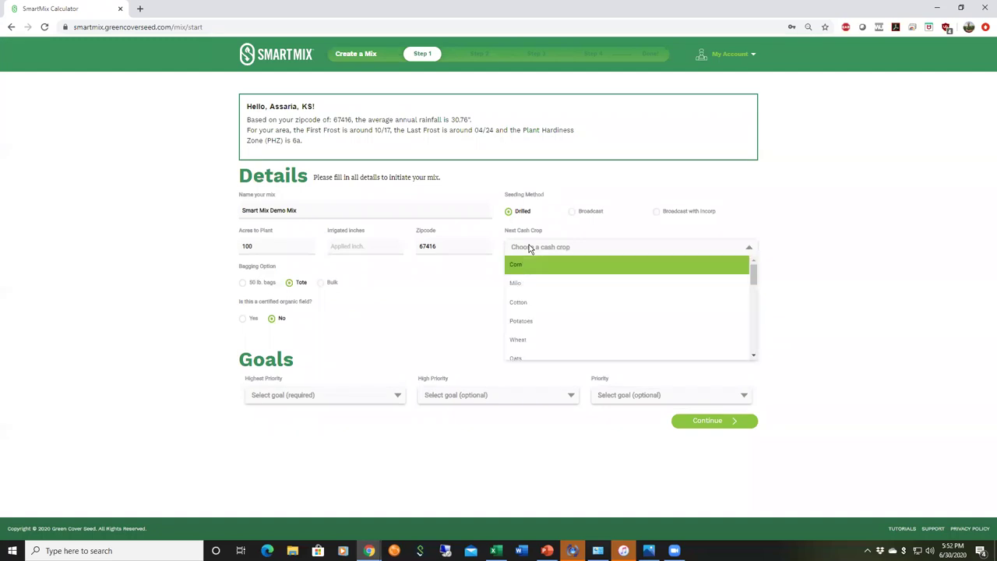
{"action": "scroll", "coordinate": [573, 283], "scroll_direction": "down", "scroll_amount": 5}
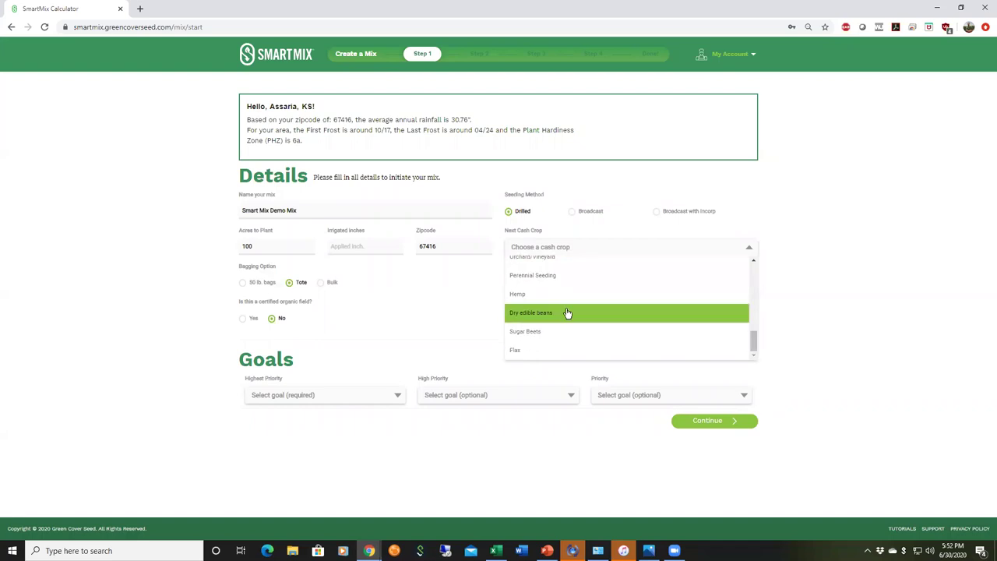
{"action": "scroll", "coordinate": [565, 320], "scroll_direction": "up", "scroll_amount": 3}
{"action": "scroll", "coordinate": [565, 323], "scroll_direction": "up", "scroll_amount": 4}
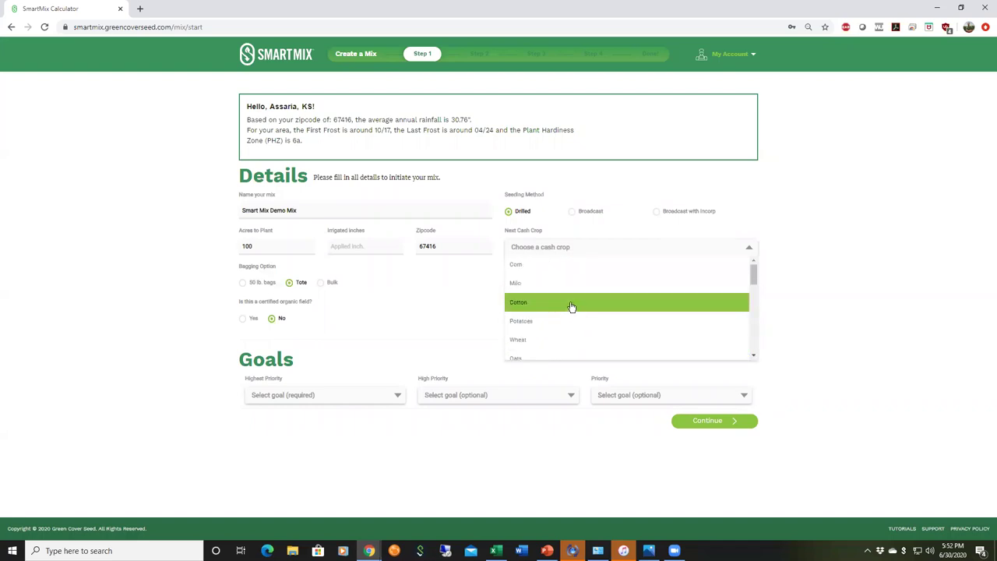
{"action": "left_click", "coordinate": [522, 269]}
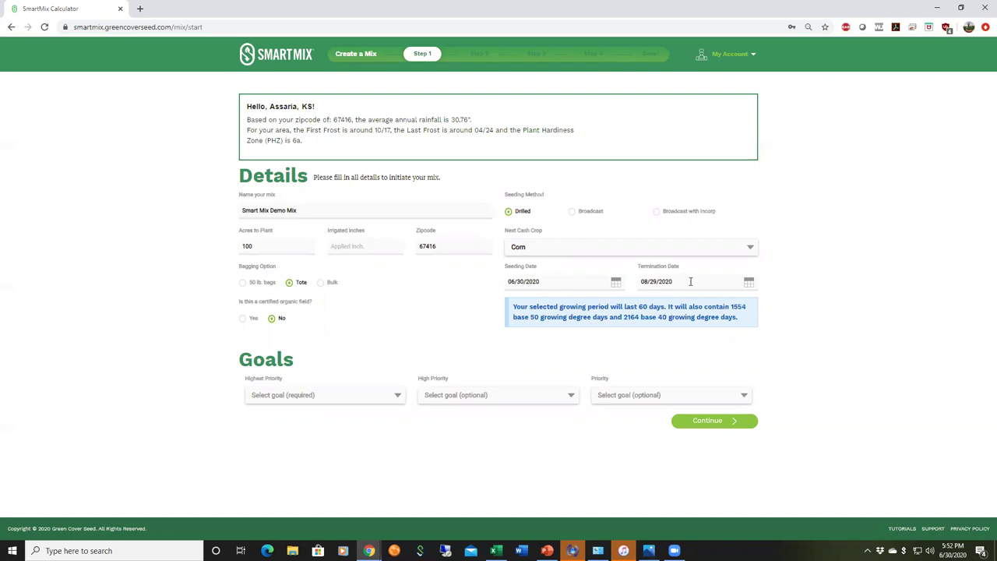
Set the seeding date to 07/14/2020 and the termination date to 11/27/2020.
{"action": "left_click", "coordinate": [616, 282]}
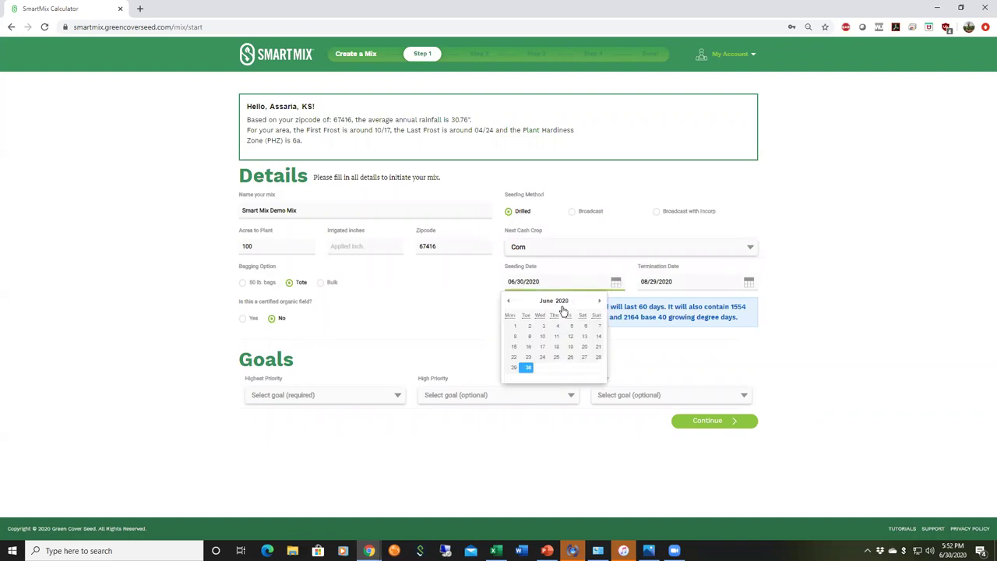
{"action": "left_click", "coordinate": [598, 301]}
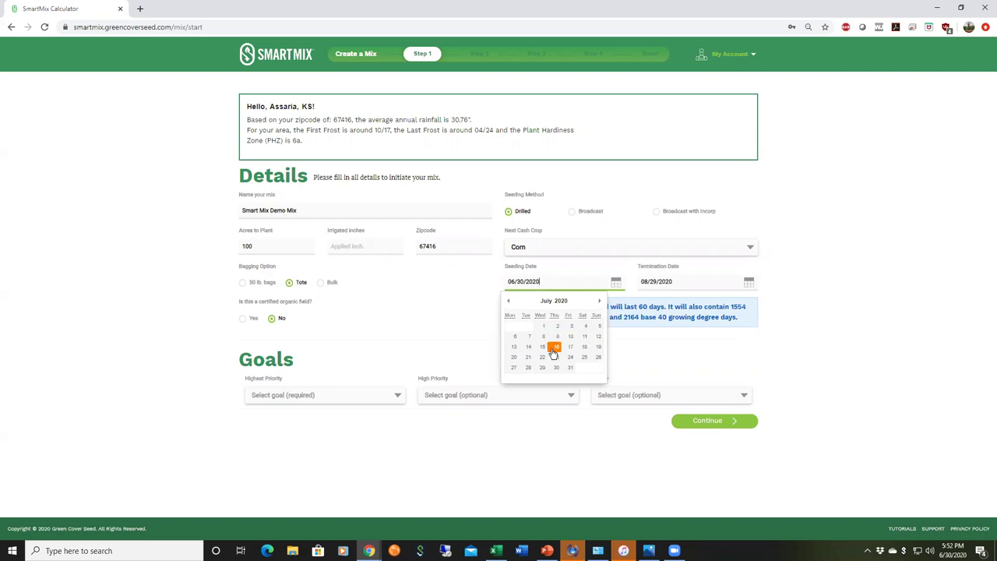
{"action": "left_click", "coordinate": [528, 348]}
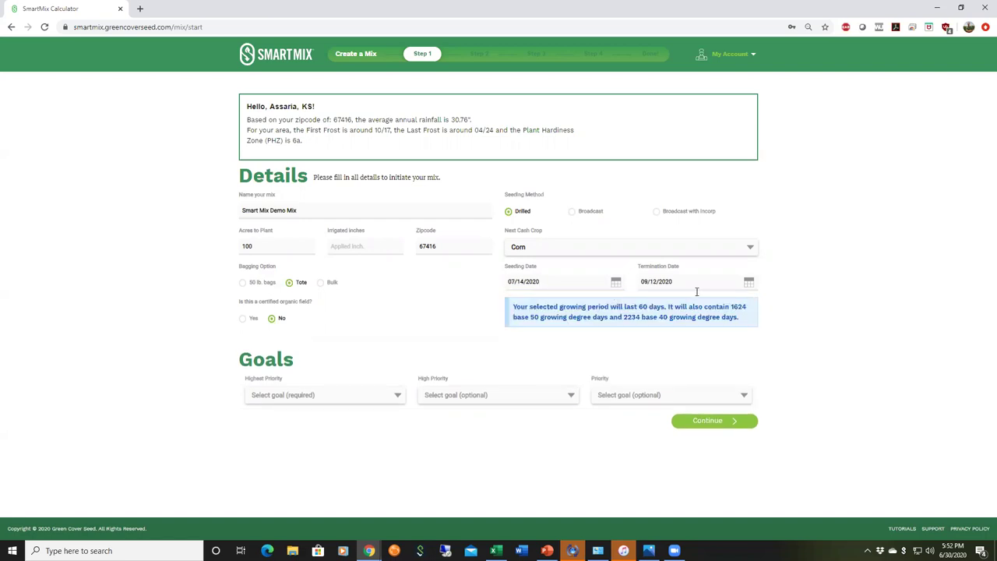
{"action": "left_click", "coordinate": [747, 283]}
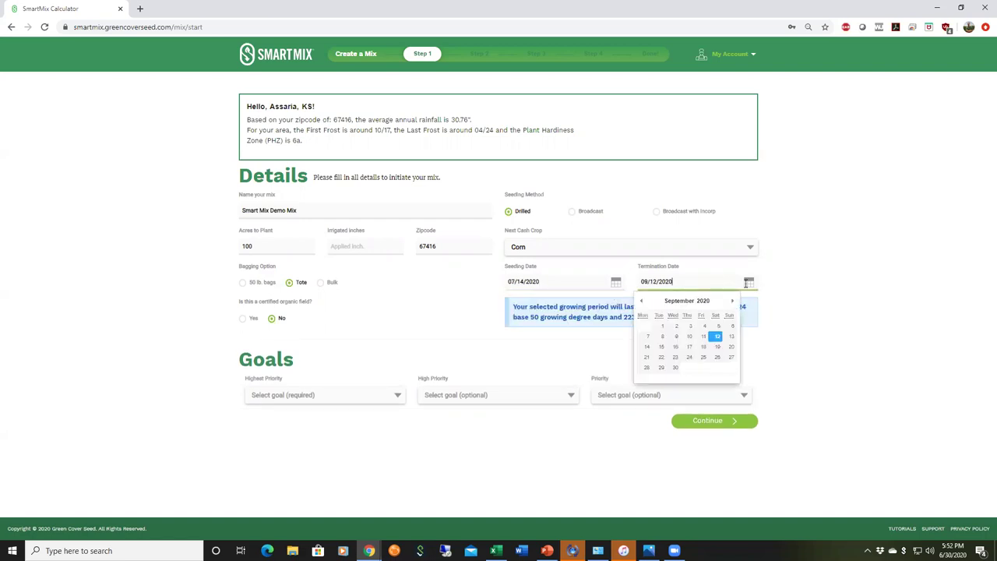
{"action": "left_click", "coordinate": [732, 301]}
{"action": "left_click", "coordinate": [732, 302]}
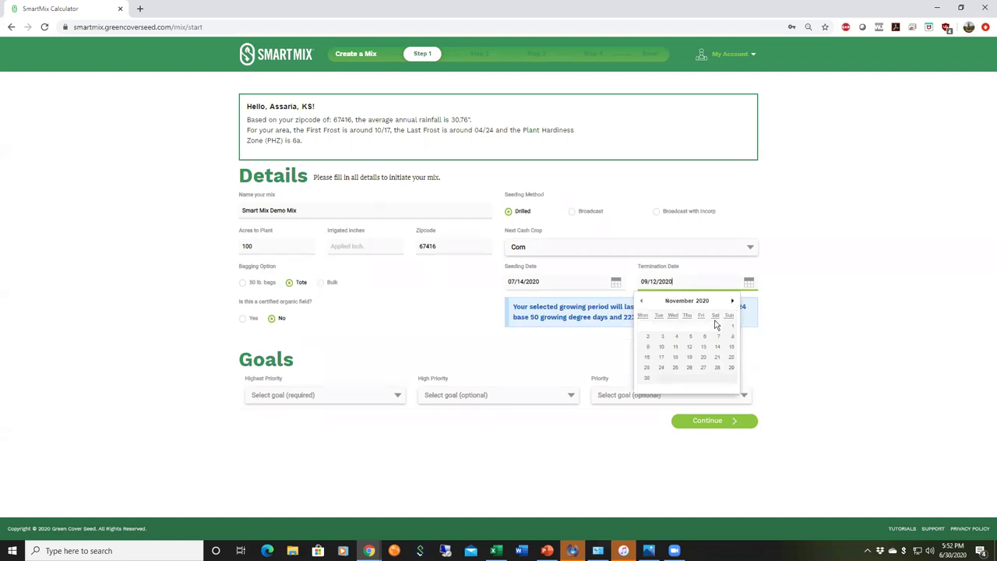
{"action": "left_click", "coordinate": [702, 367]}
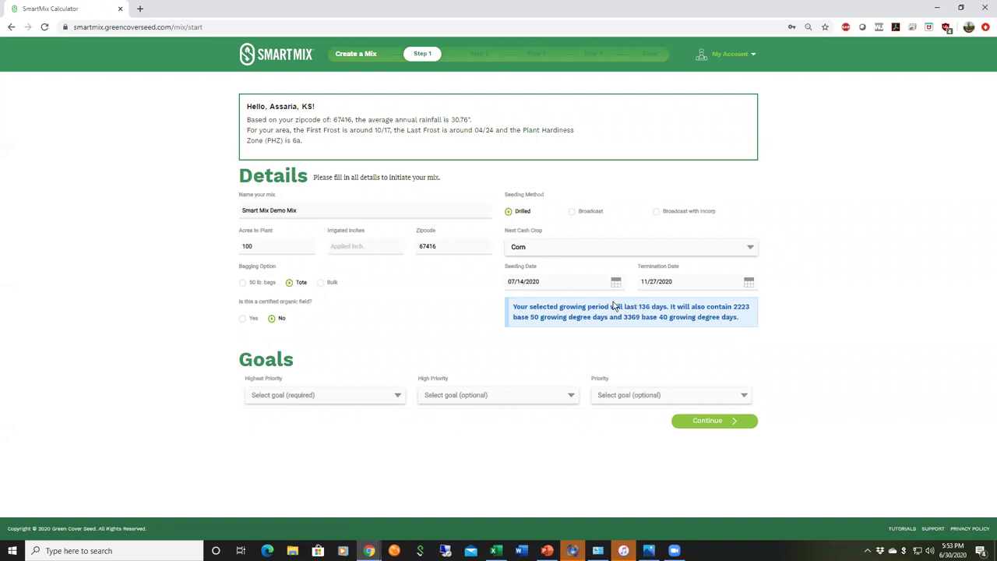
Set the mix goals to Supplemental Grazing as highest priority, Erosion Reduction as high priority and Nutrient Cycling as priority.
{"action": "left_click", "coordinate": [324, 395]}
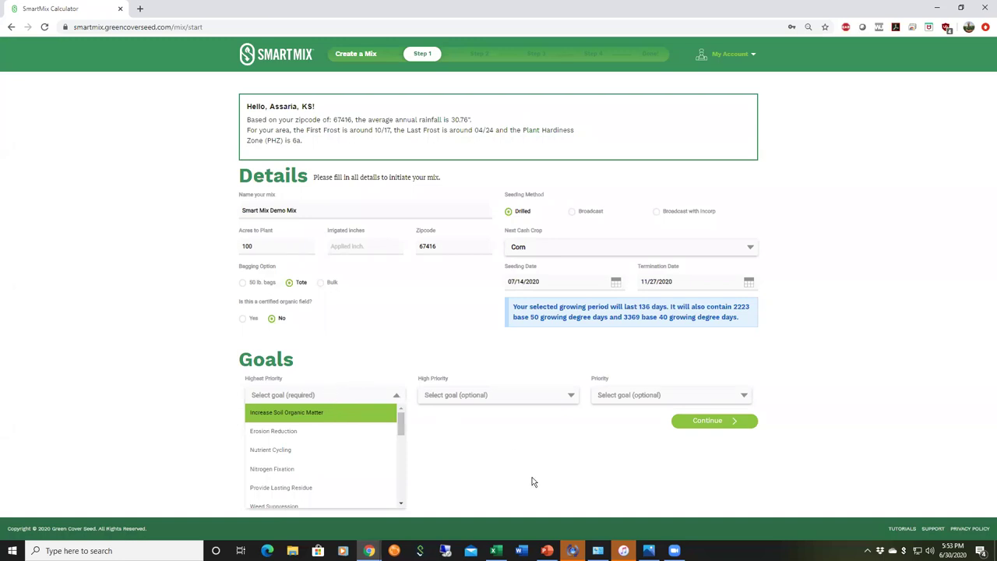
{"action": "scroll", "coordinate": [371, 467], "scroll_direction": "down", "scroll_amount": 2}
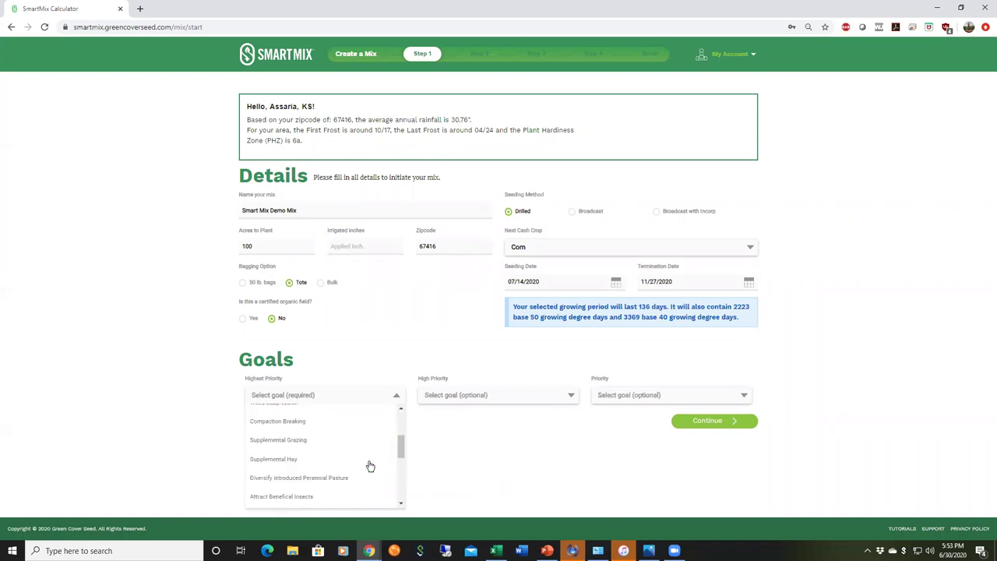
{"action": "left_click", "coordinate": [256, 443]}
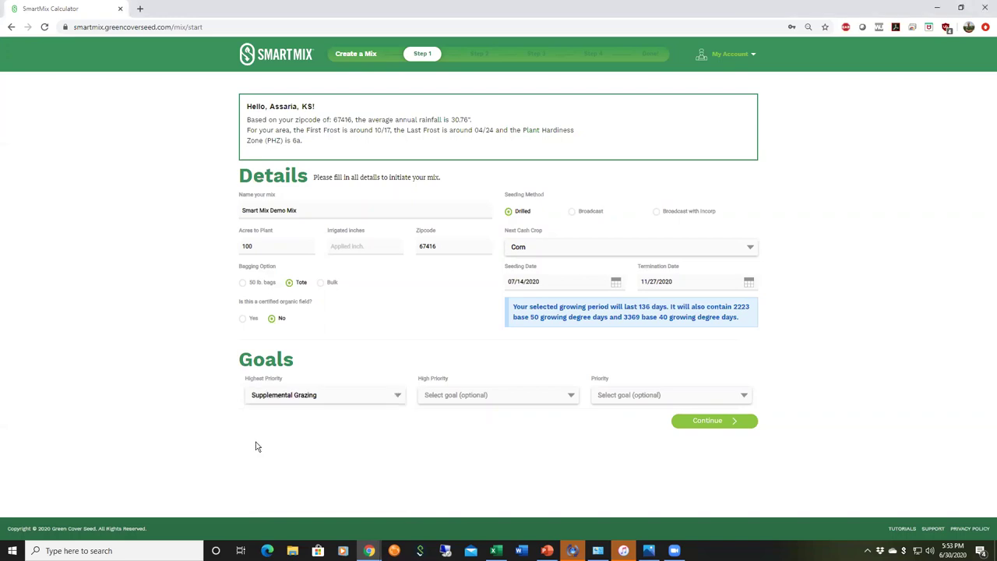
{"action": "left_click", "coordinate": [493, 398]}
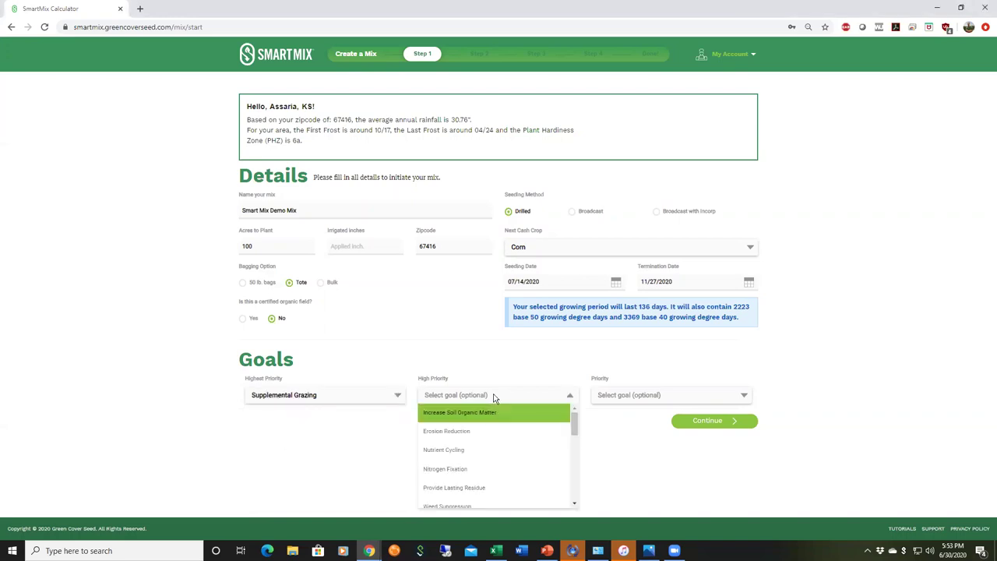
{"action": "left_click", "coordinate": [474, 434]}
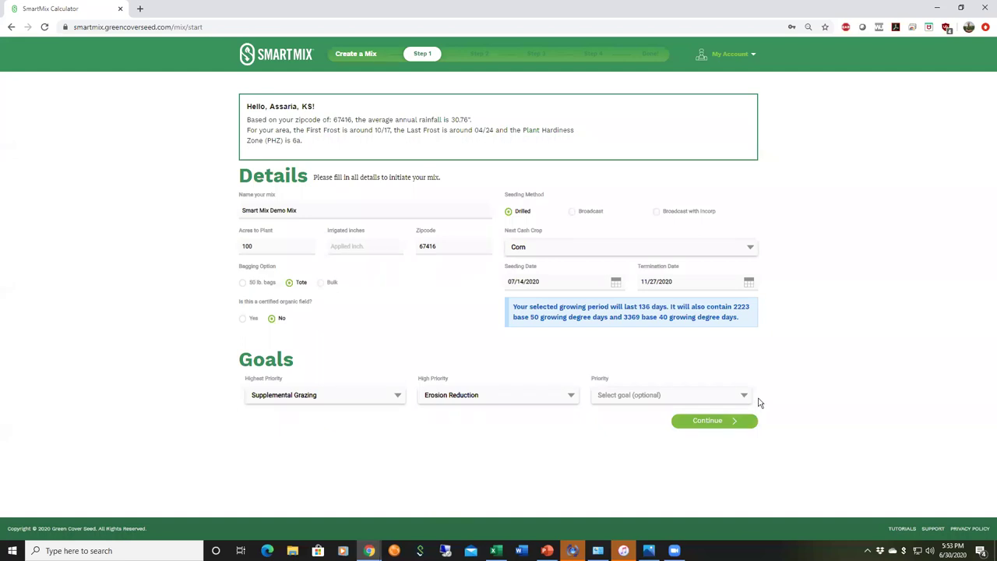
{"action": "left_click", "coordinate": [705, 398]}
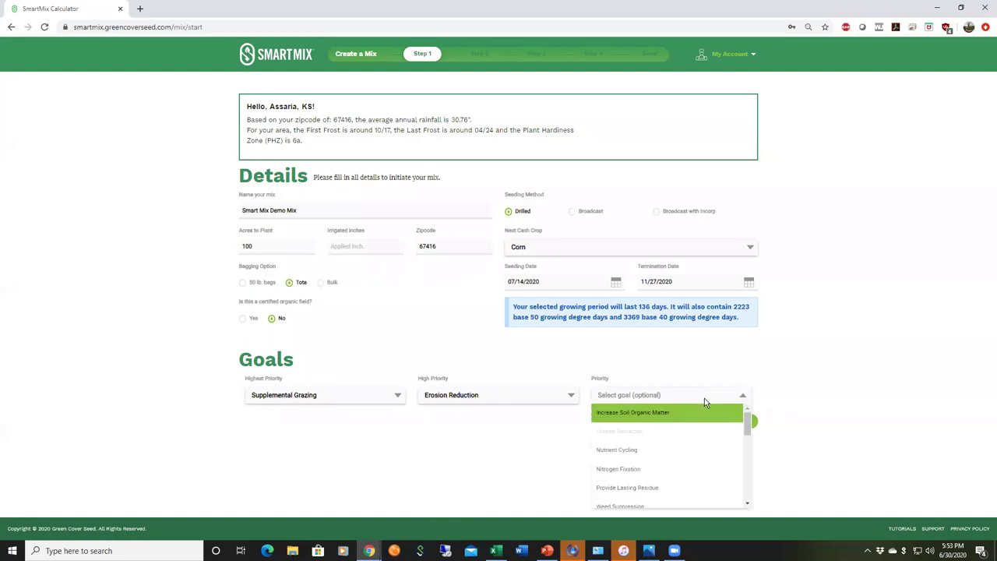
{"action": "left_click", "coordinate": [629, 451]}
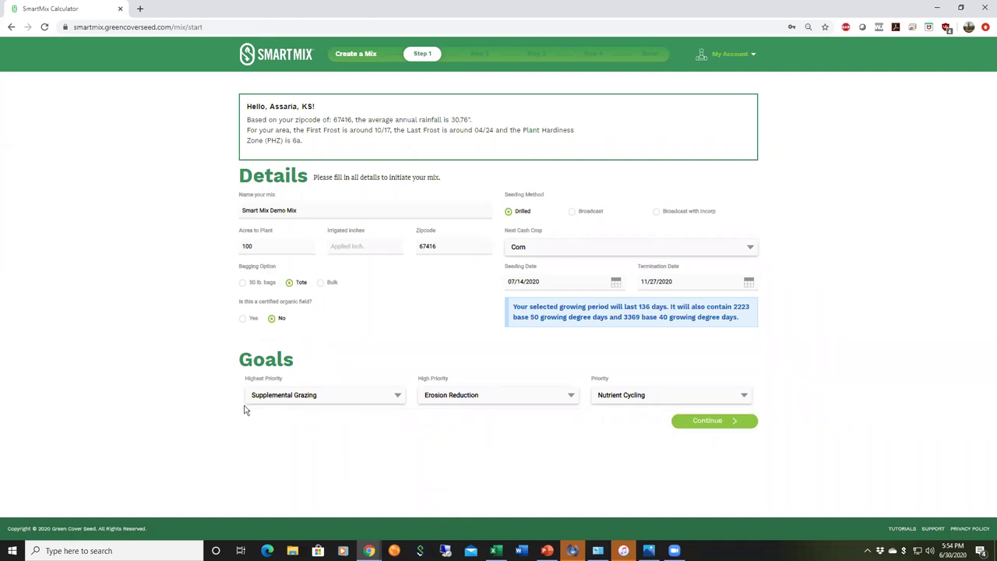
Continue to species selection and review the Good and Marginal species before returning to the Excellent ones.
{"action": "left_click", "coordinate": [707, 422]}
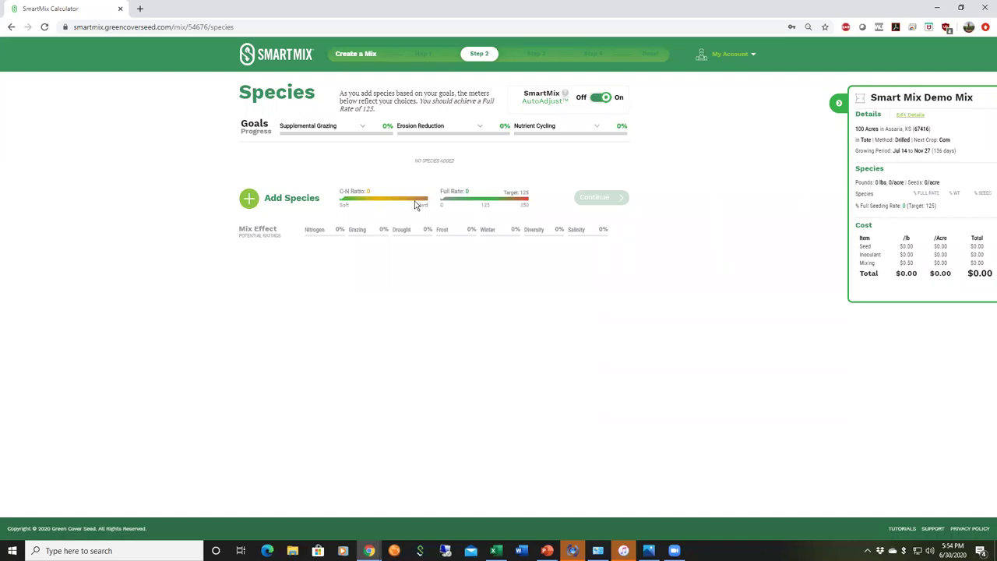
{"action": "left_click", "coordinate": [249, 201]}
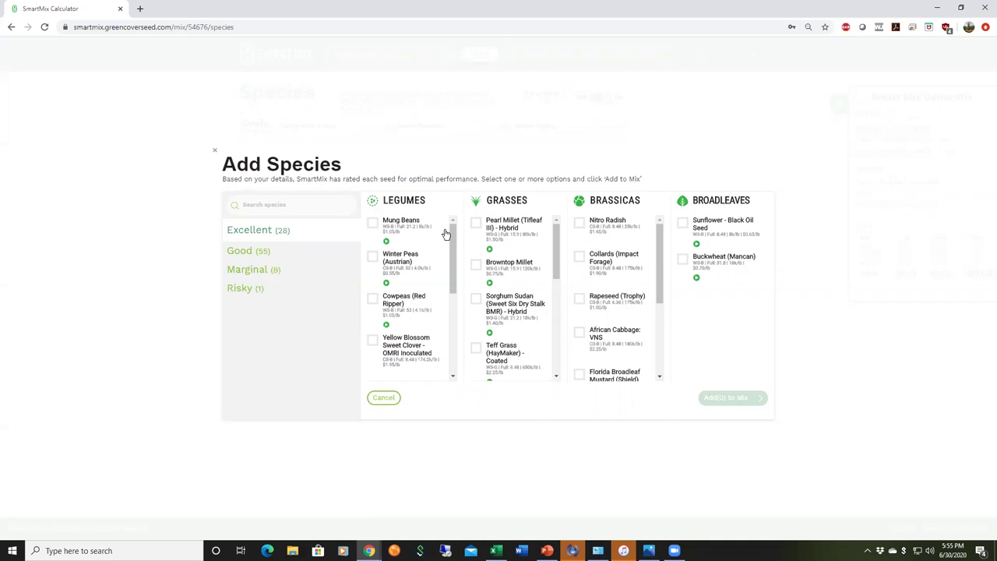
{"action": "left_click", "coordinate": [240, 252]}
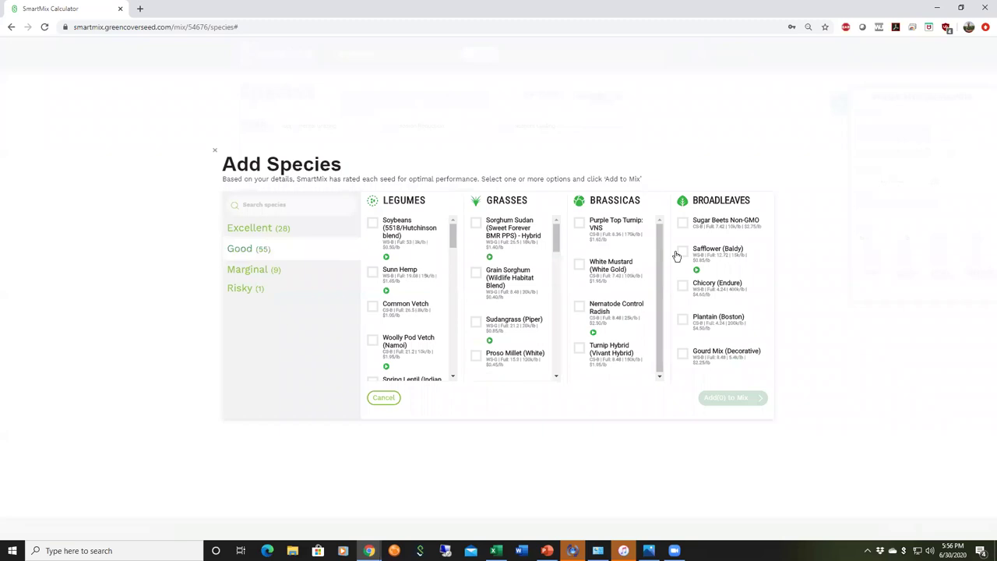
{"action": "left_click", "coordinate": [235, 272]}
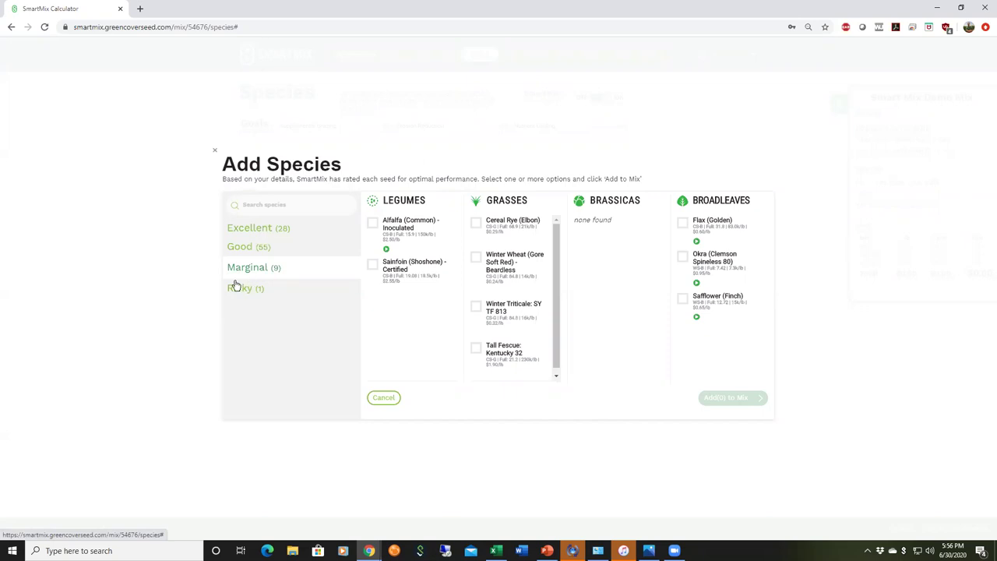
{"action": "left_click", "coordinate": [242, 229]}
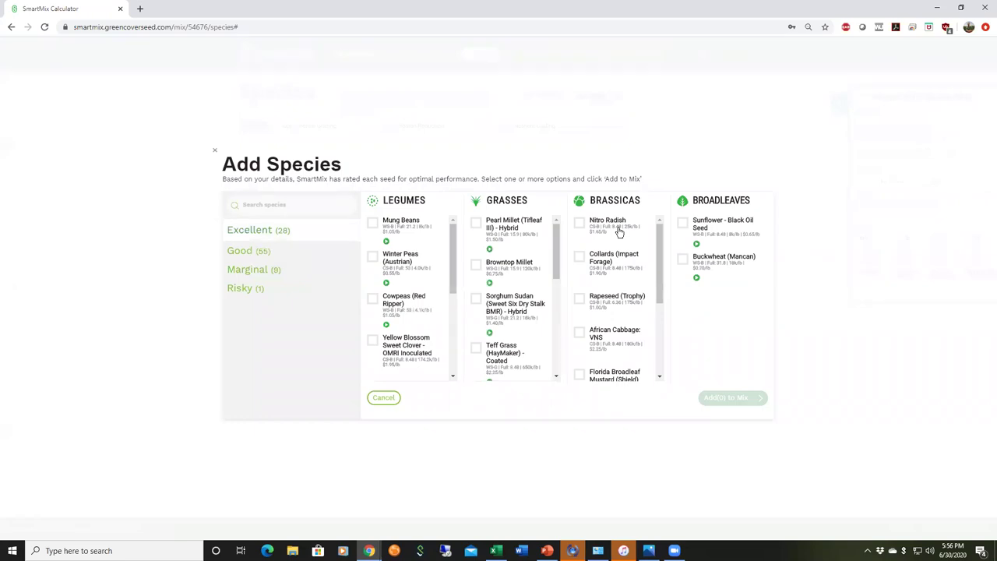
Play the information videos for Mung Beans and Pearl Millet, closing each one.
{"action": "left_click", "coordinate": [386, 243]}
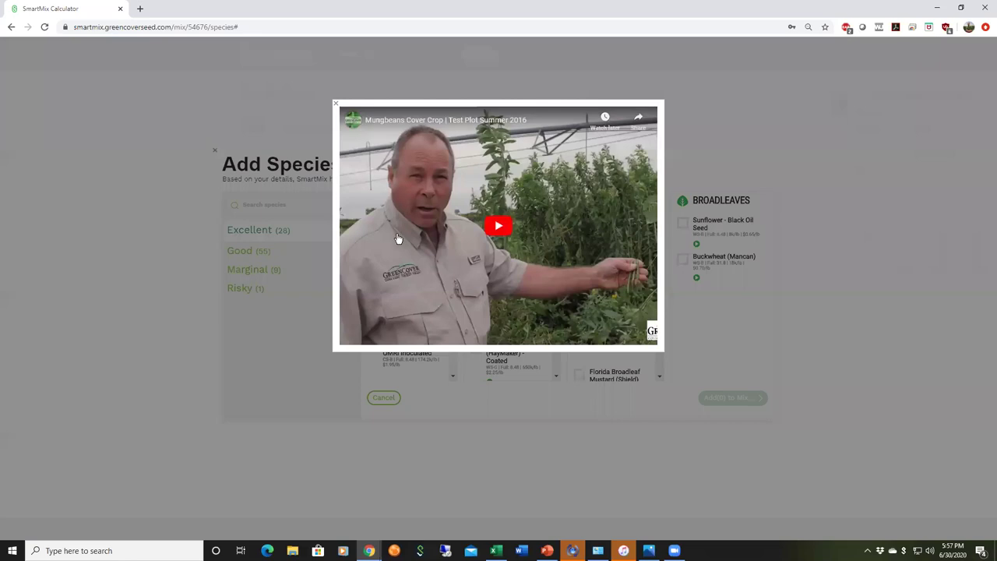
{"action": "left_click", "coordinate": [501, 231]}
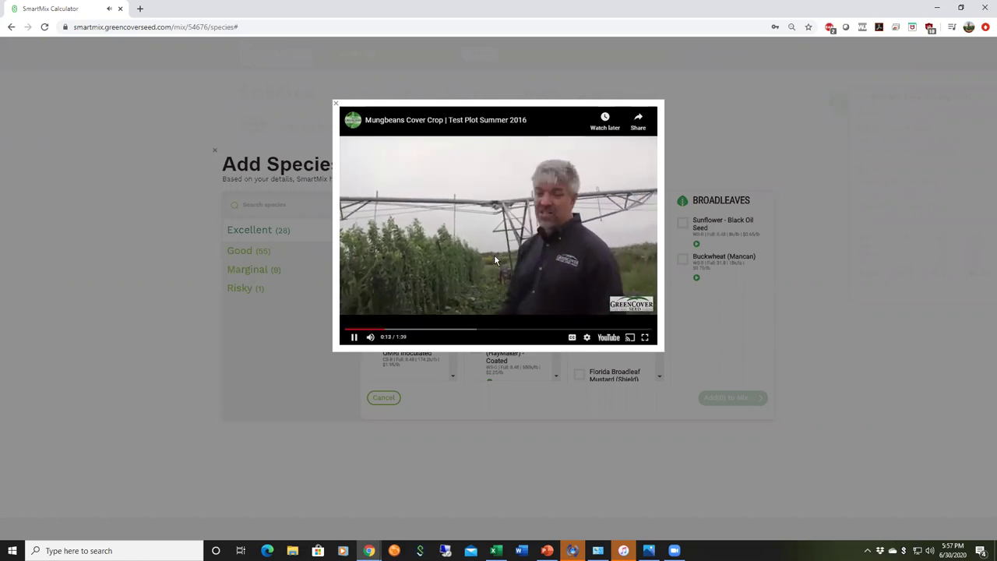
{"action": "left_click", "coordinate": [334, 104]}
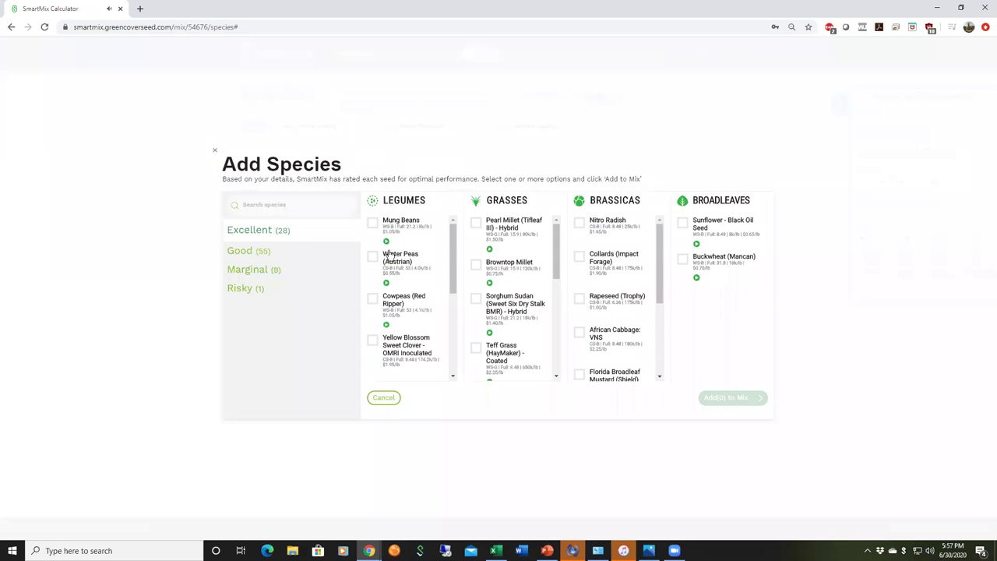
{"action": "left_click", "coordinate": [490, 250]}
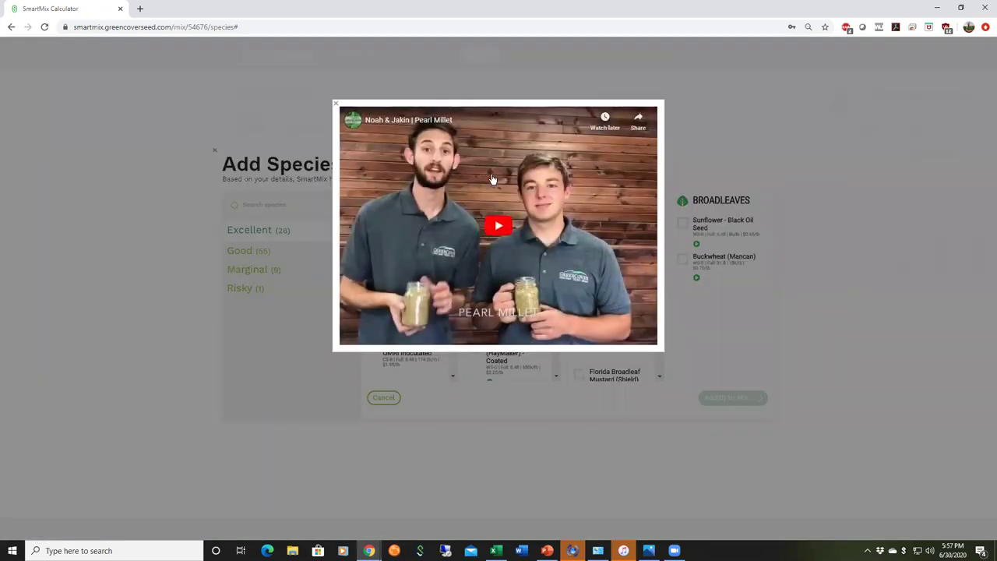
{"action": "left_click", "coordinate": [497, 228]}
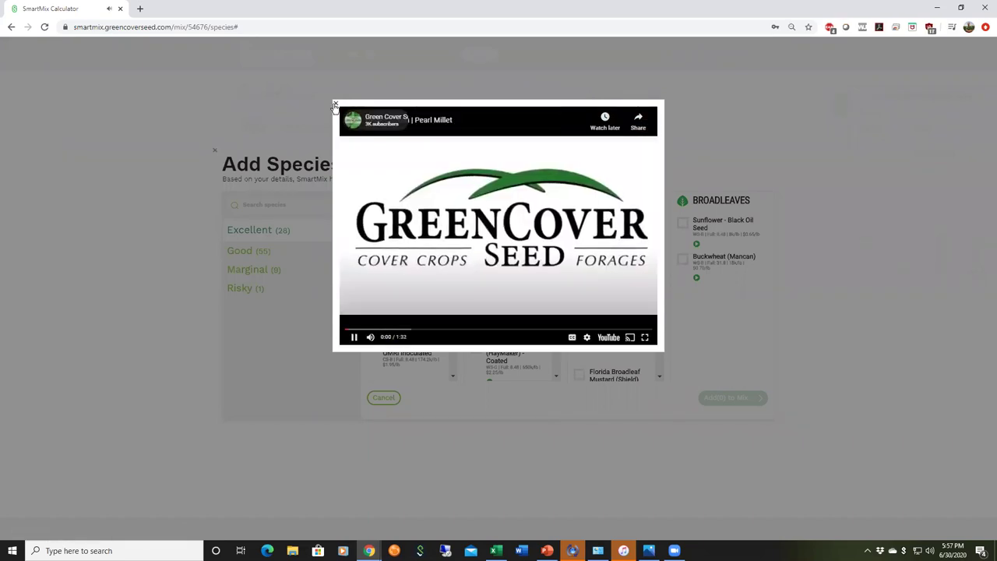
{"action": "left_click", "coordinate": [334, 105]}
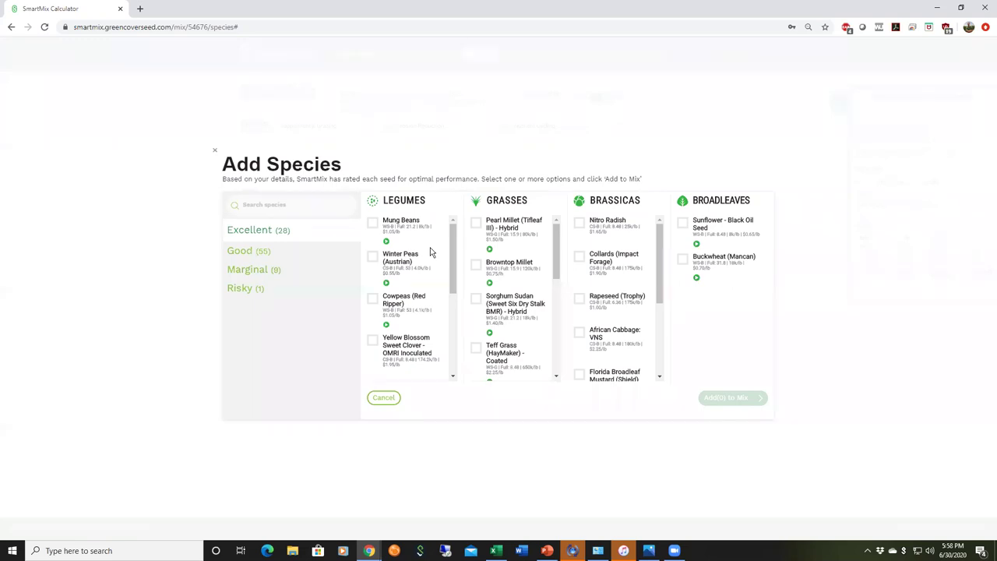
Select Mung Beans, Cowpeas, Pearl Millet, Sorghum Sudan (Sweet Six), Collards, Sunflower and Buckwheat from the Excellent species.
{"action": "left_click", "coordinate": [372, 224]}
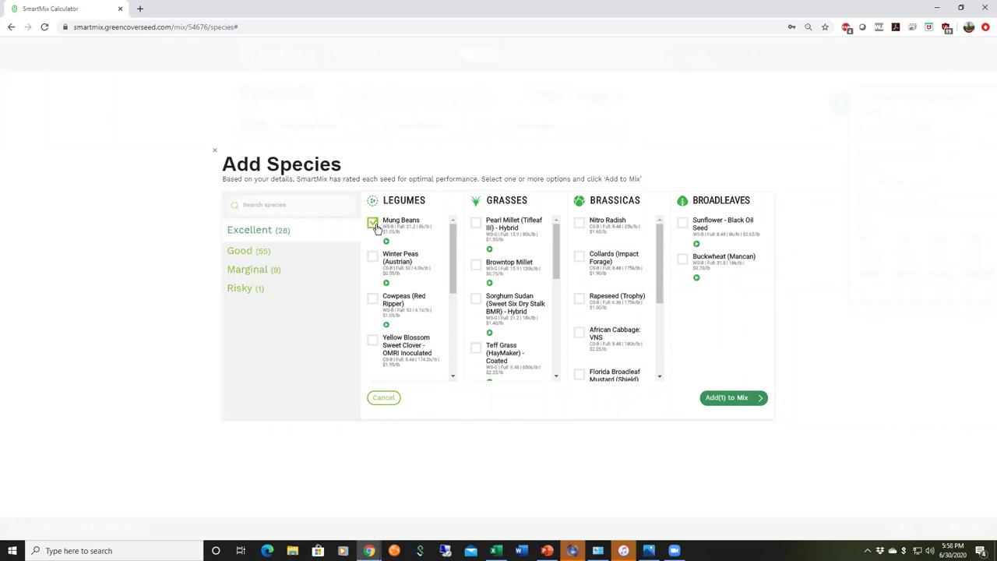
{"action": "left_click", "coordinate": [372, 300]}
{"action": "left_click", "coordinate": [477, 224]}
{"action": "left_click", "coordinate": [476, 302]}
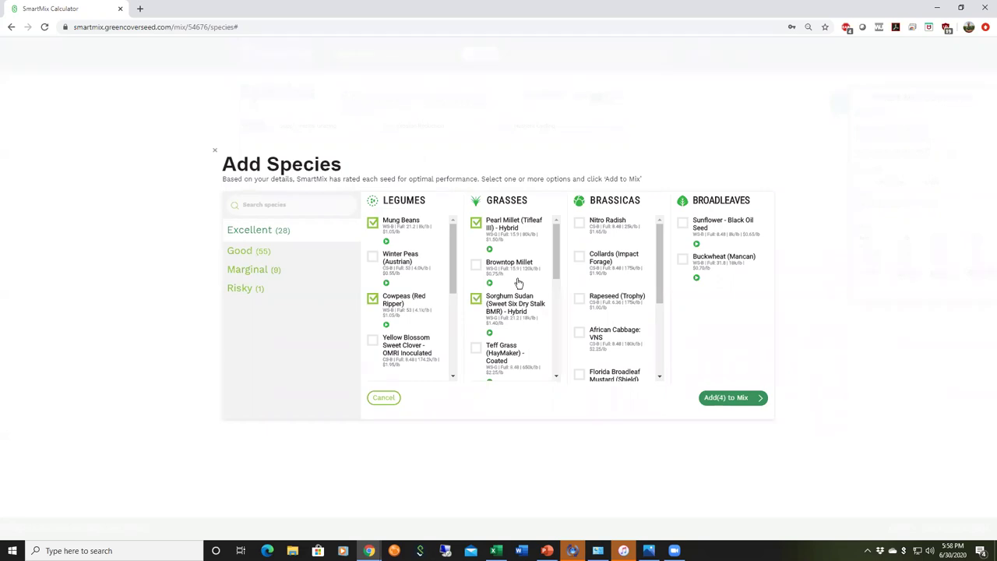
{"action": "left_click", "coordinate": [579, 260]}
{"action": "left_click", "coordinate": [685, 223]}
{"action": "left_click", "coordinate": [683, 260]}
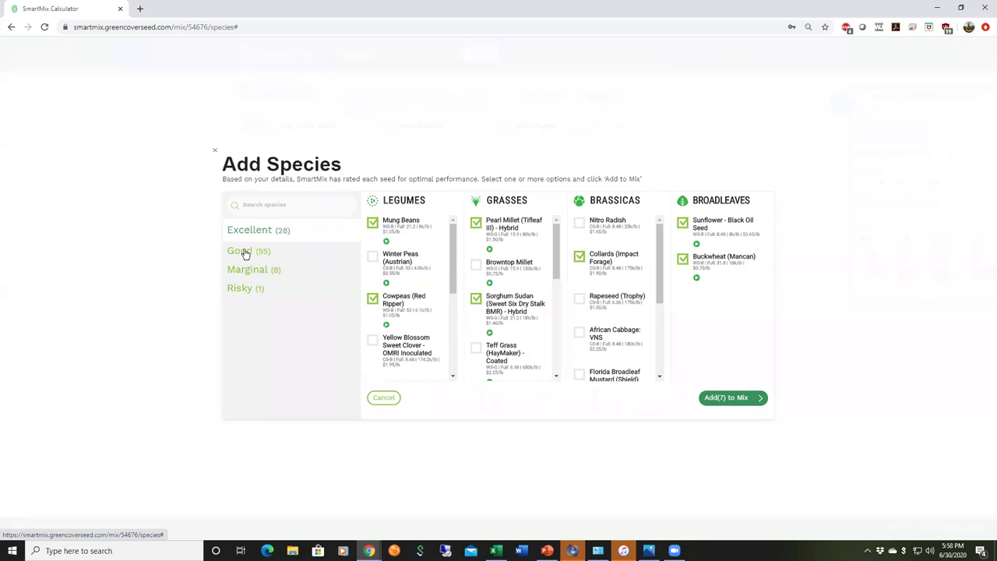
Also select Sunn Hemp from the Good species and add all the selected species to the mix.
{"action": "left_click", "coordinate": [242, 251]}
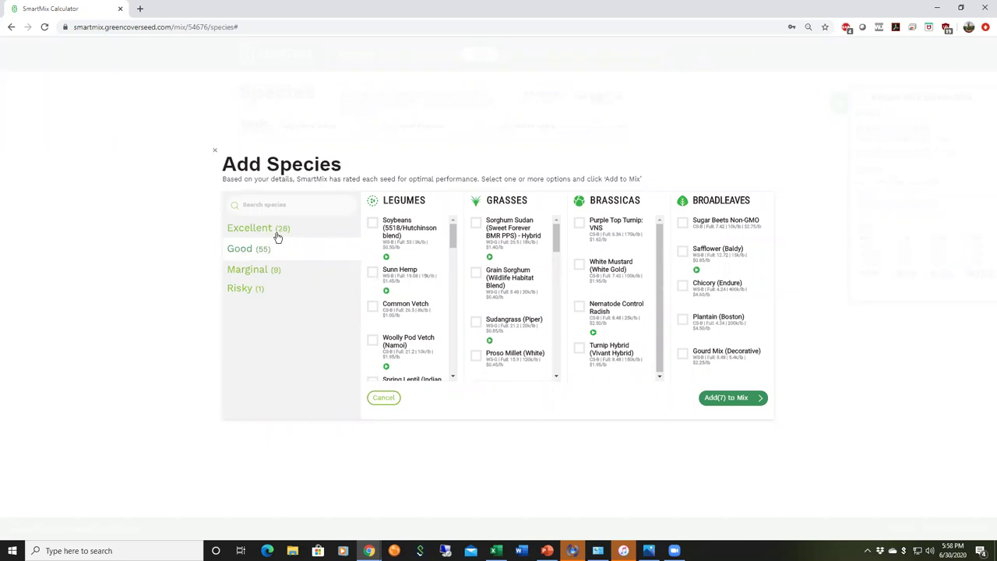
{"action": "left_click", "coordinate": [374, 273]}
{"action": "left_click", "coordinate": [748, 399]}
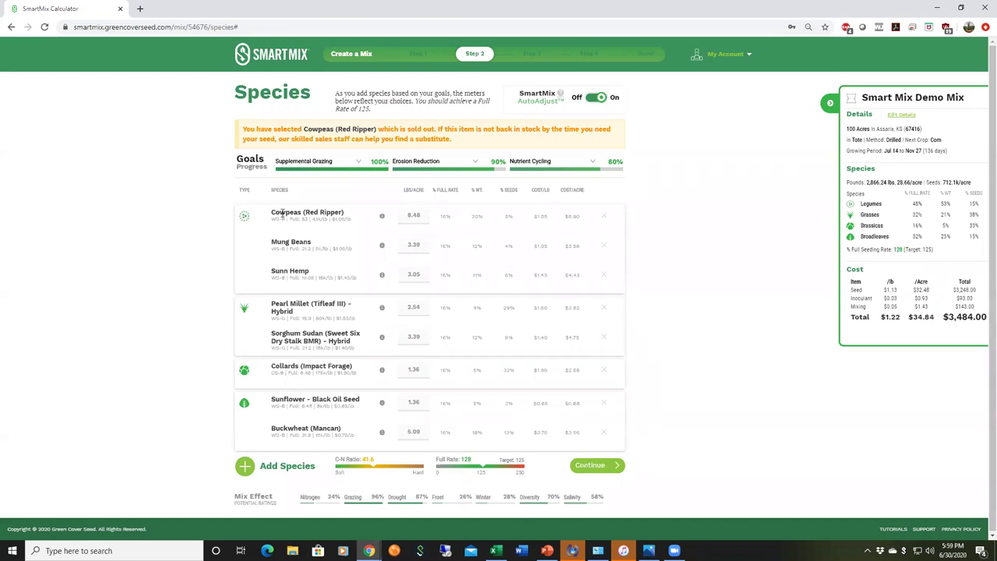
Read the Use and Advantages details on the Cowpeas (Red Ripper) product page and return to the mix.
{"action": "mouse_move", "coordinate": [381, 223]}
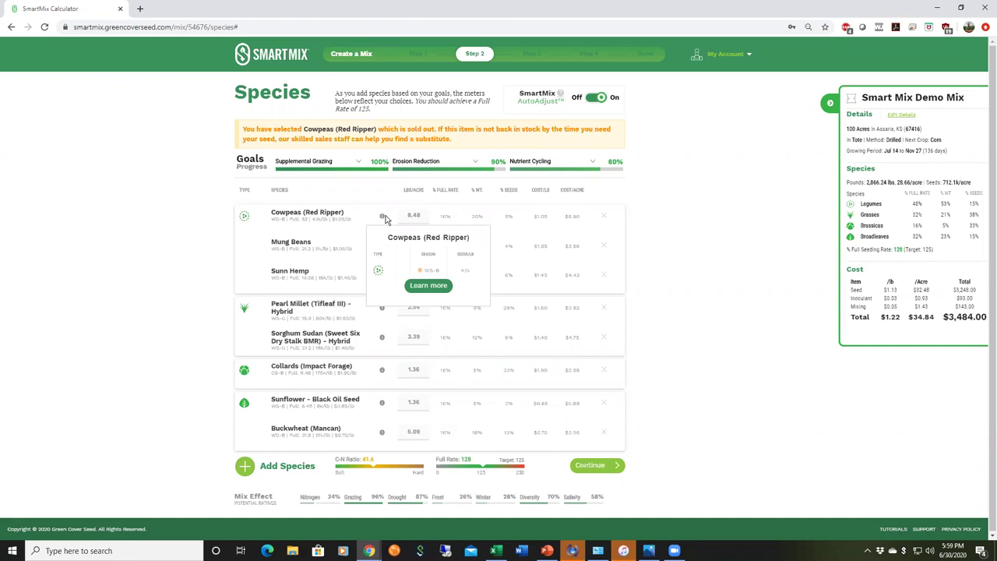
{"action": "left_click", "coordinate": [427, 287]}
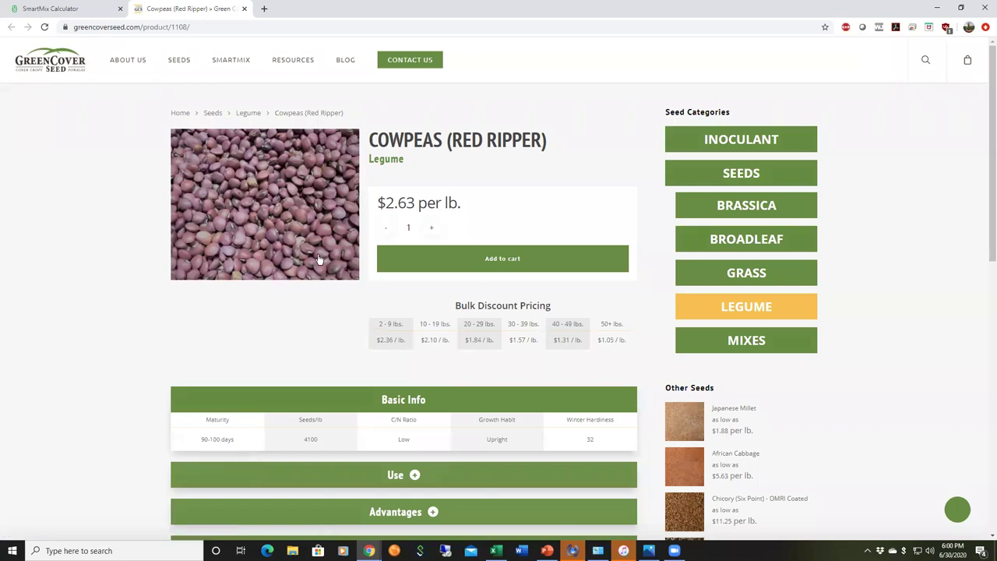
{"action": "scroll", "coordinate": [304, 283], "scroll_direction": "down", "scroll_amount": 5}
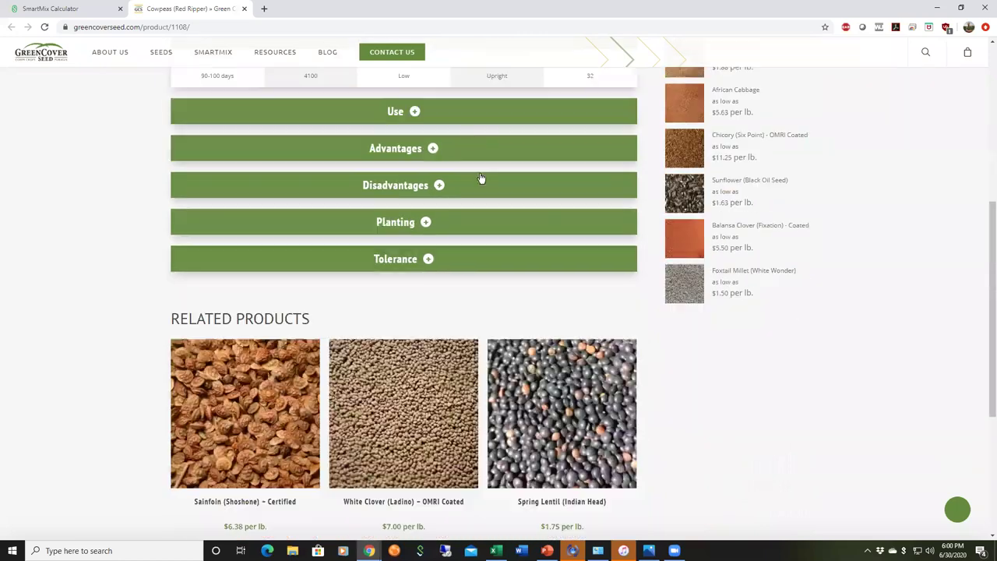
{"action": "left_click", "coordinate": [419, 111]}
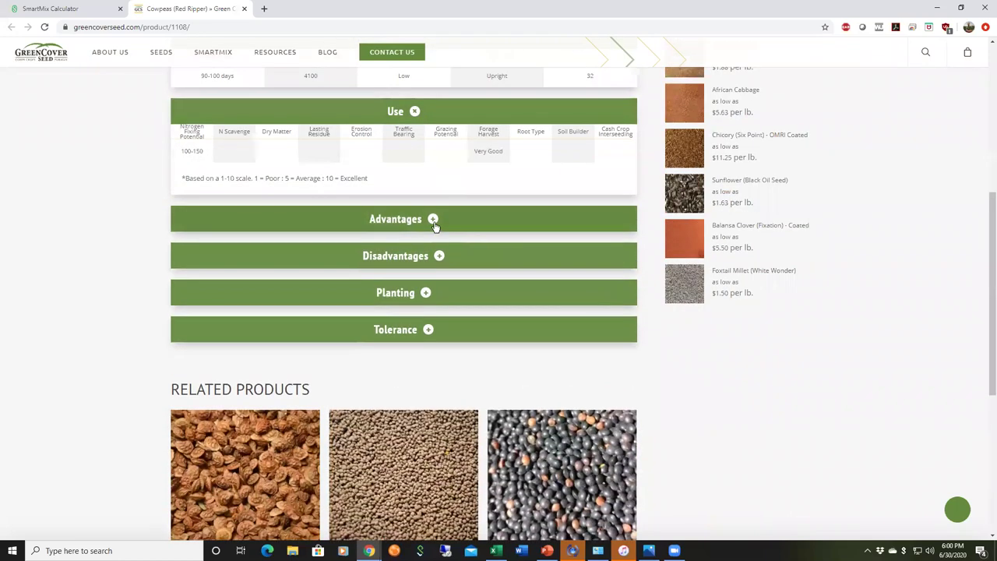
{"action": "left_click", "coordinate": [419, 220]}
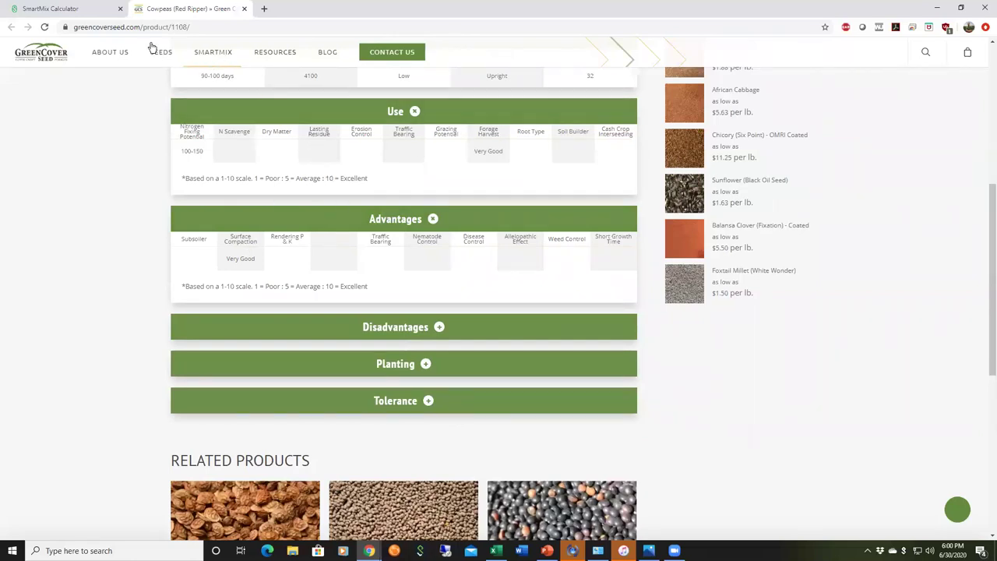
{"action": "left_click", "coordinate": [73, 9]}
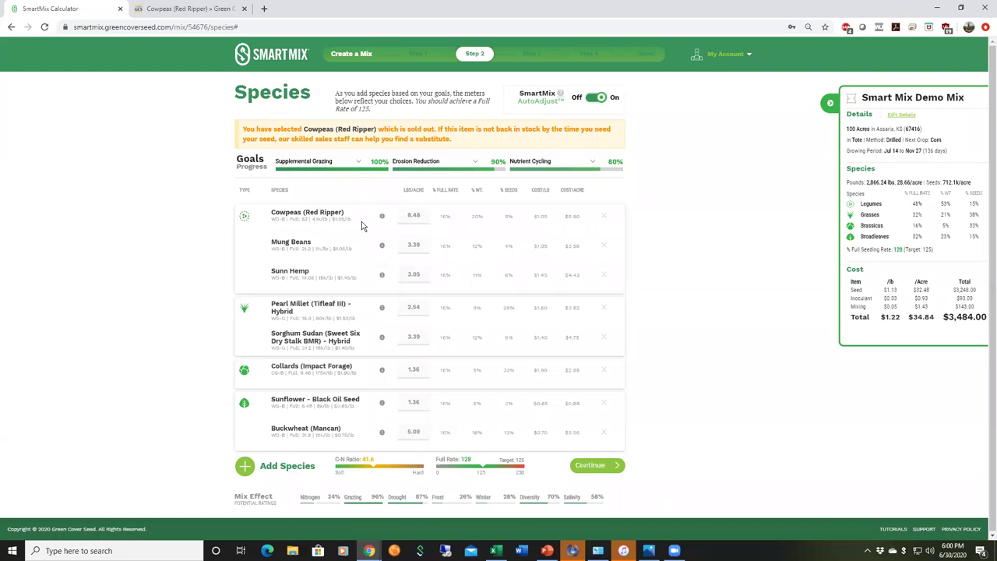
Turn AutoAdjust off, set the Sorghum Sudan rate to 5 lbs/acre and turn AutoAdjust back on.
{"action": "mouse_move", "coordinate": [565, 102]}
{"action": "mouse_move", "coordinate": [406, 214]}
{"action": "left_click", "coordinate": [592, 99]}
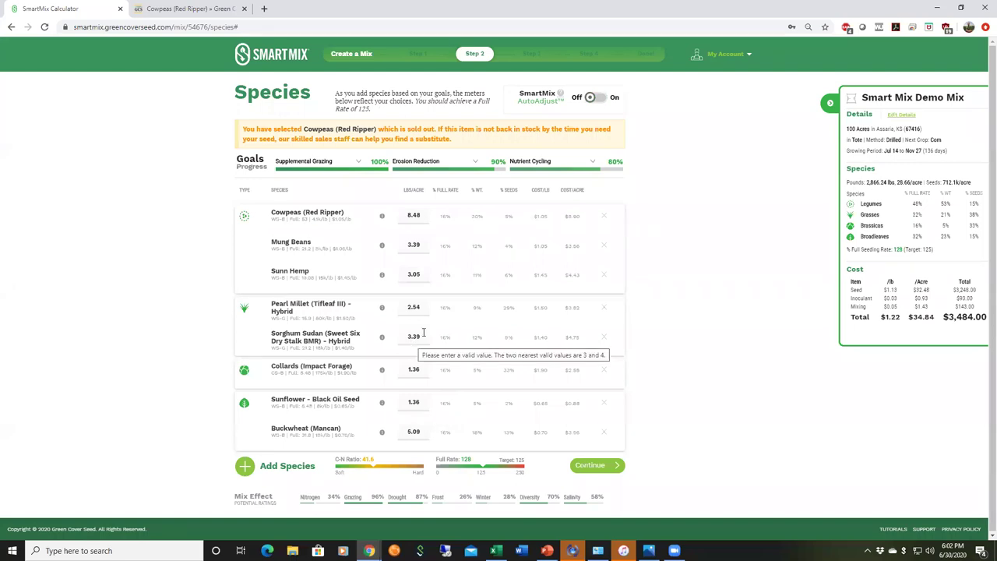
{"action": "left_click_drag", "start_coordinate": [423, 336], "coordinate": [405, 337]}
{"action": "type", "text": "5"}
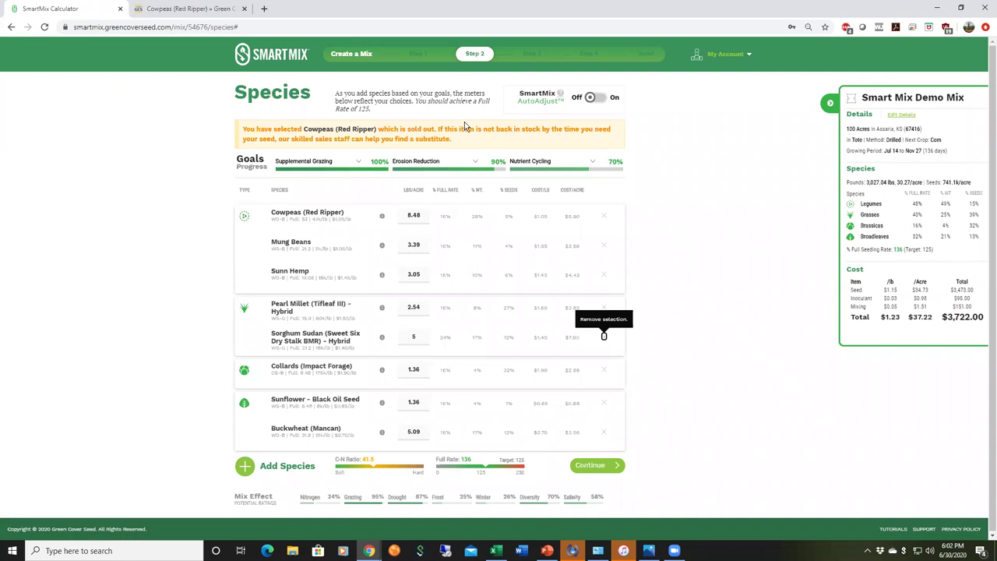
{"action": "left_click", "coordinate": [595, 98]}
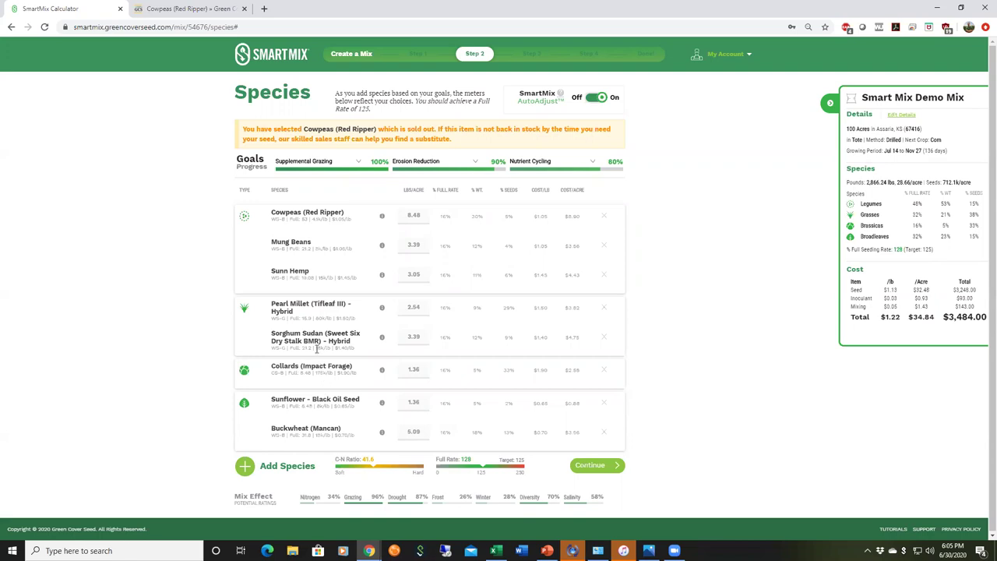
Go back to the mix details, set the termination date to 08/25/2020 and continue to the species.
{"action": "left_click", "coordinate": [421, 59]}
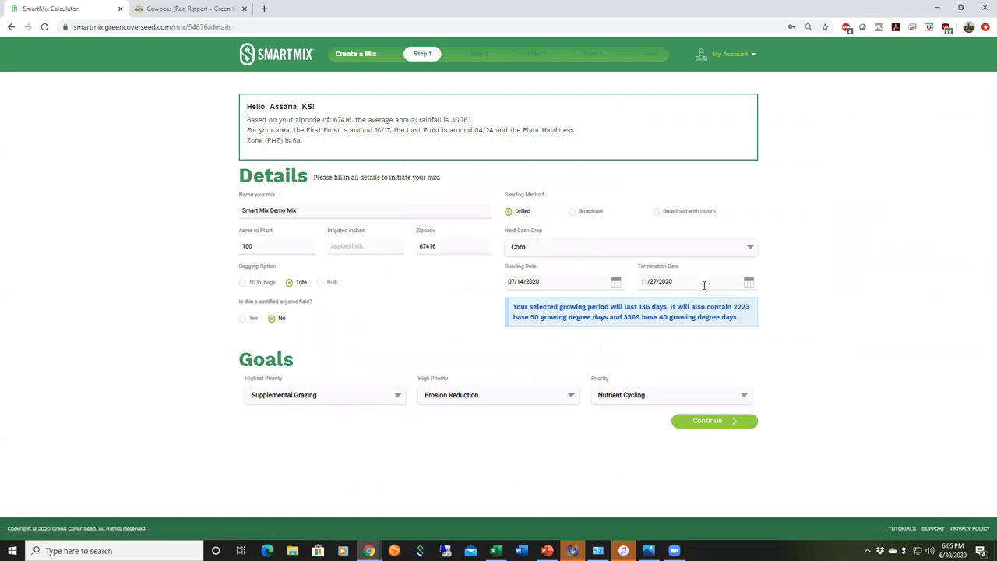
{"action": "left_click", "coordinate": [750, 281]}
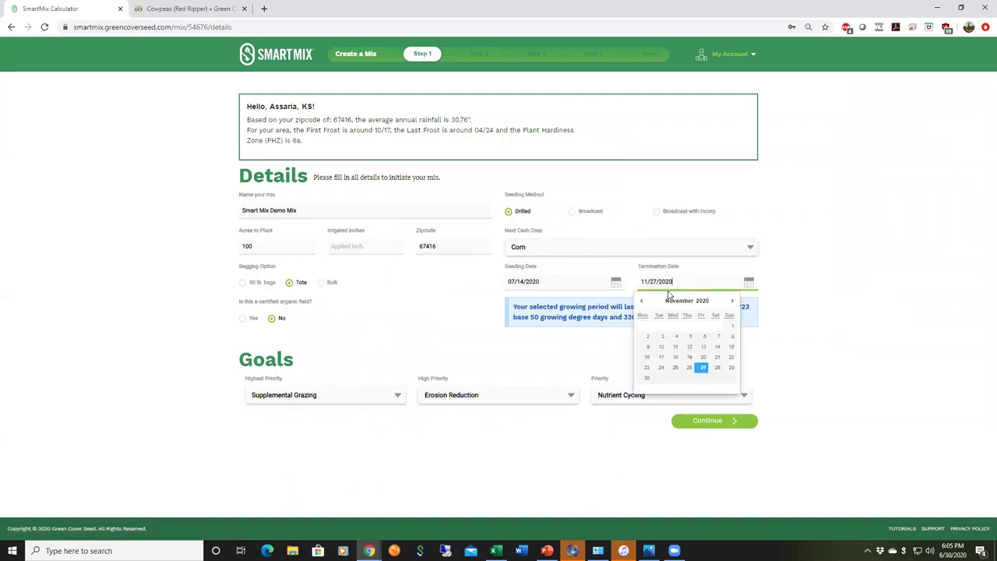
{"action": "left_click", "coordinate": [642, 302]}
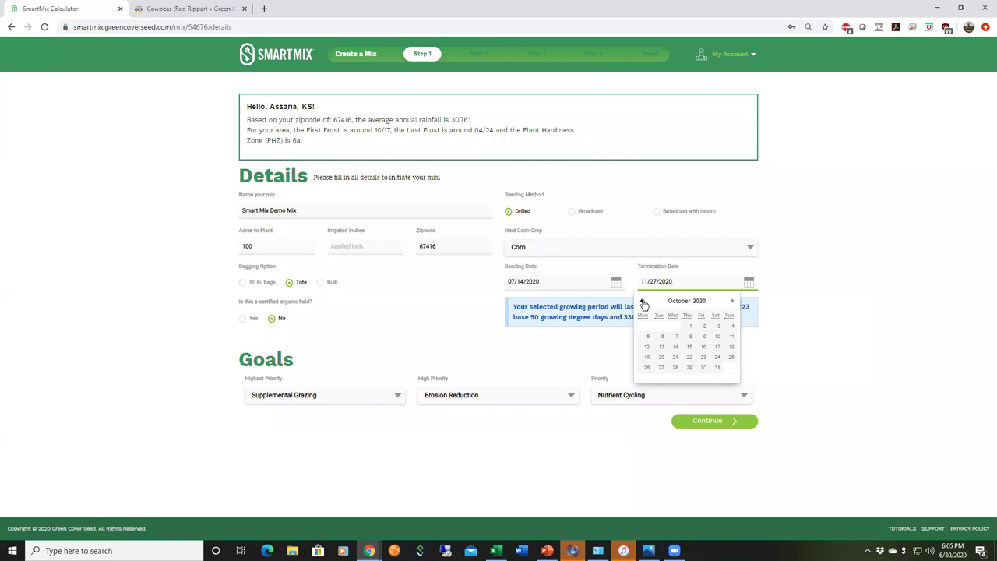
{"action": "left_click", "coordinate": [643, 302]}
{"action": "left_click", "coordinate": [642, 302]}
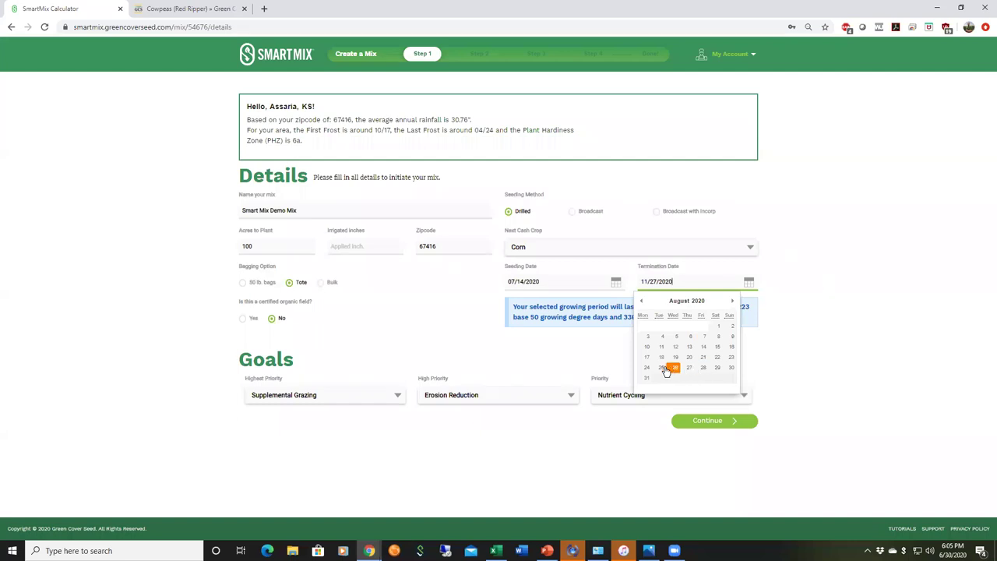
{"action": "left_click", "coordinate": [662, 367]}
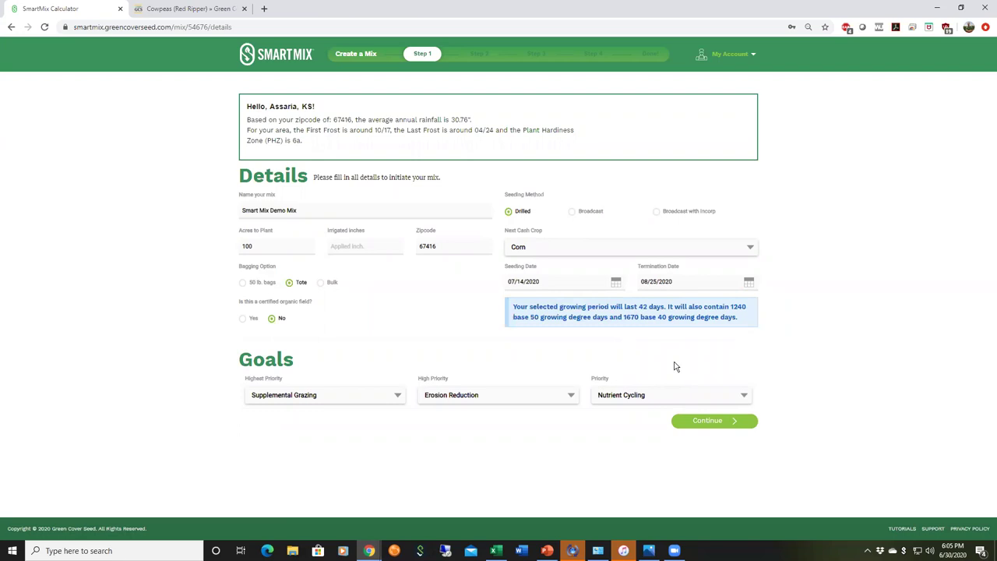
{"action": "left_click", "coordinate": [705, 424]}
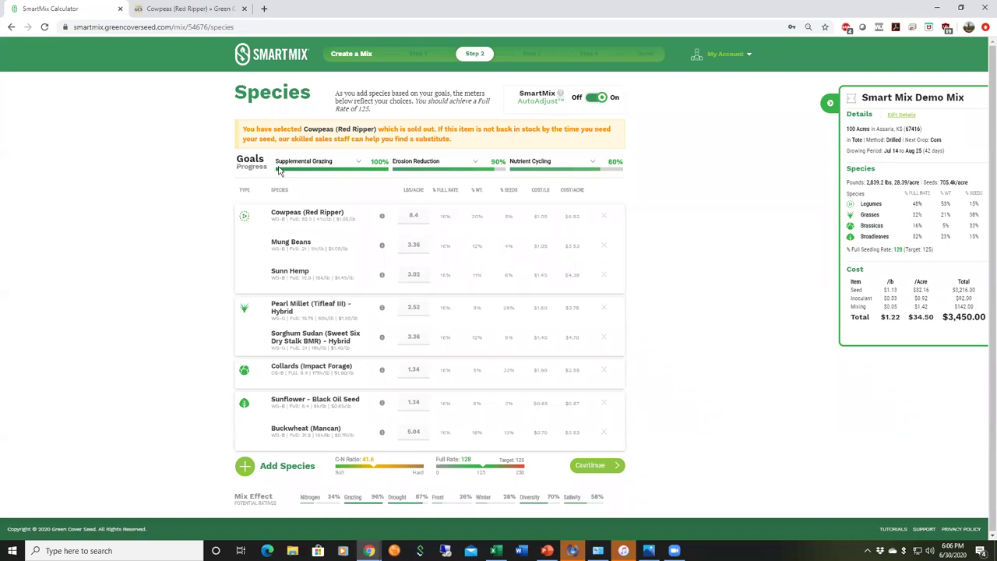
Reload the page, set the termination date in the mix details to 10/31/2020 and continue.
{"action": "left_click", "coordinate": [44, 28]}
{"action": "left_click", "coordinate": [419, 55]}
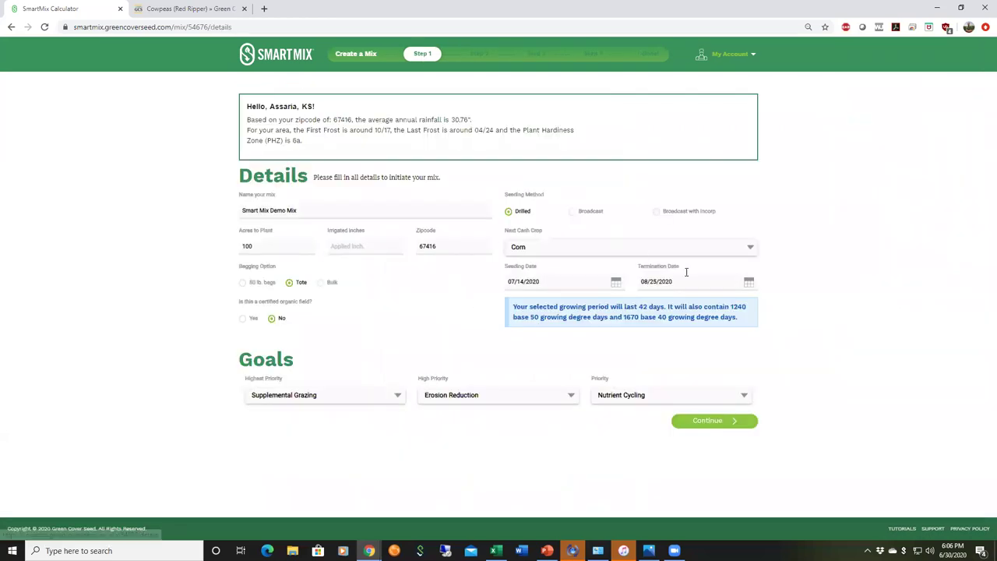
{"action": "left_click", "coordinate": [748, 282]}
{"action": "left_click", "coordinate": [732, 301]}
{"action": "left_click", "coordinate": [733, 301]}
{"action": "left_click", "coordinate": [717, 367]}
{"action": "left_click", "coordinate": [701, 425]}
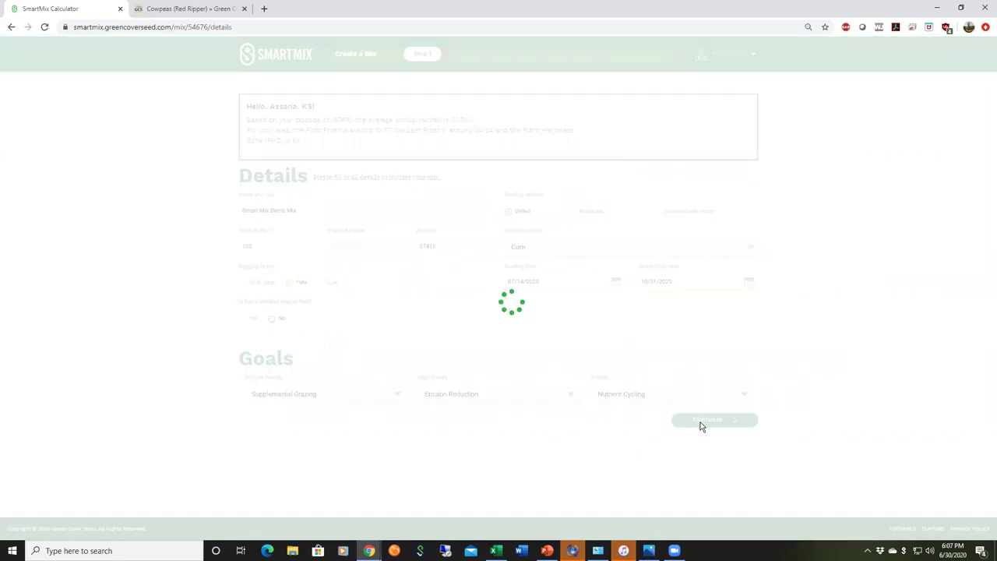